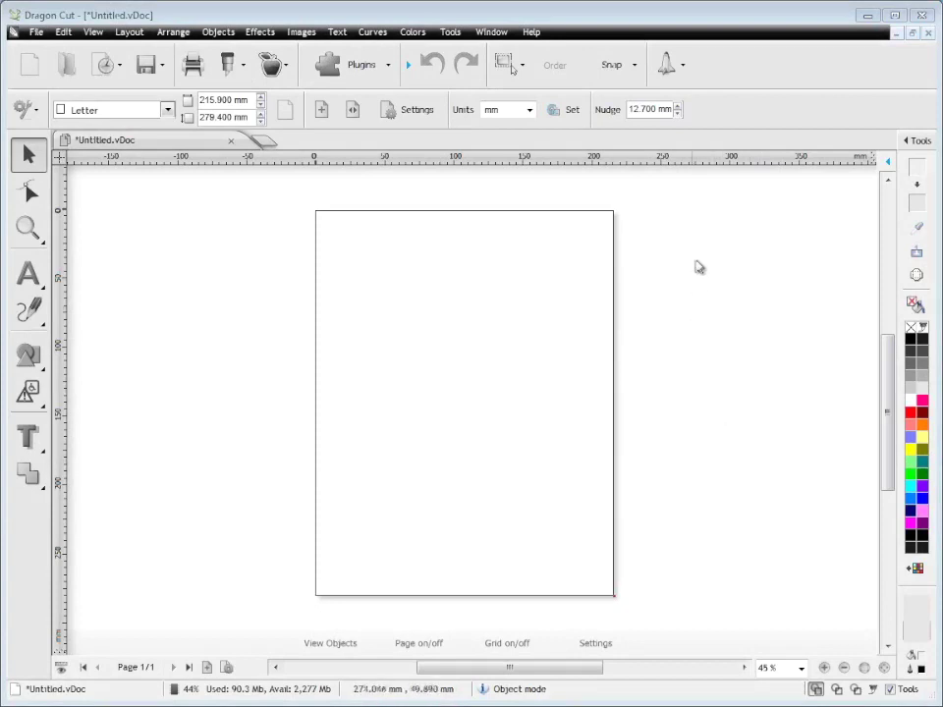
In the Vinyl Spooler's Cut Options, add a new cutter and select the Saga 1350 IP (Stepper) ARMS model.
{"action": "left_click", "coordinate": [668, 64]}
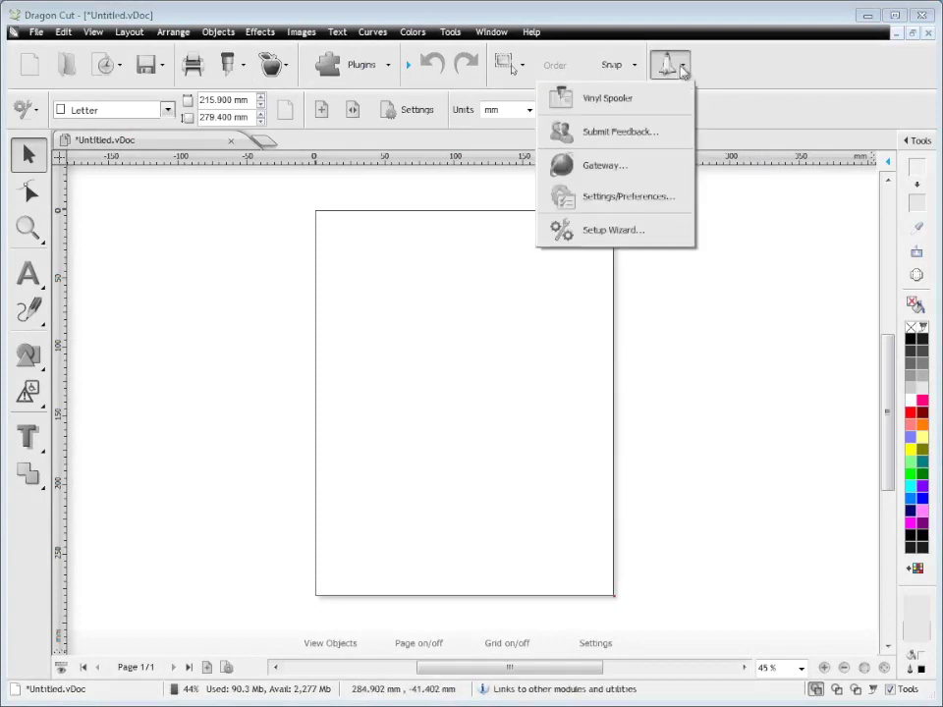
{"action": "left_click", "coordinate": [621, 99]}
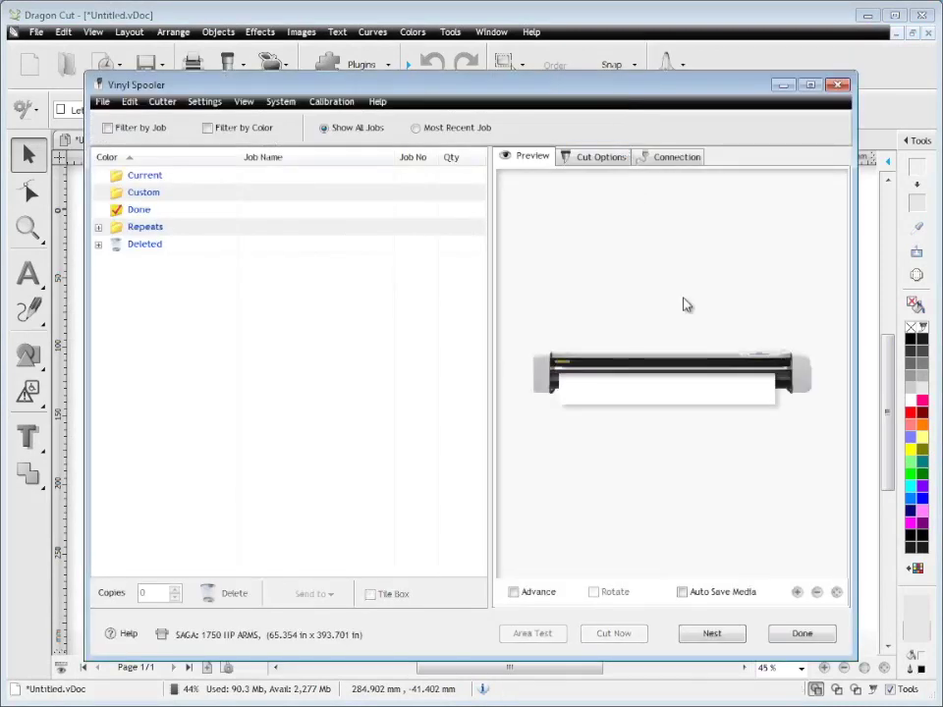
{"action": "left_click", "coordinate": [603, 160]}
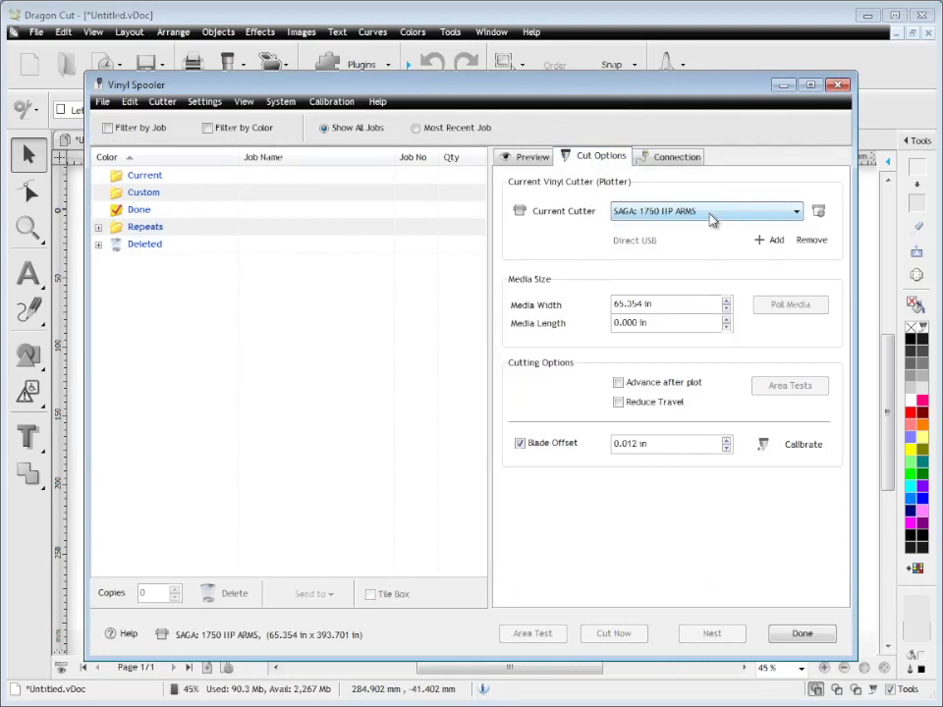
{"action": "left_click", "coordinate": [770, 241]}
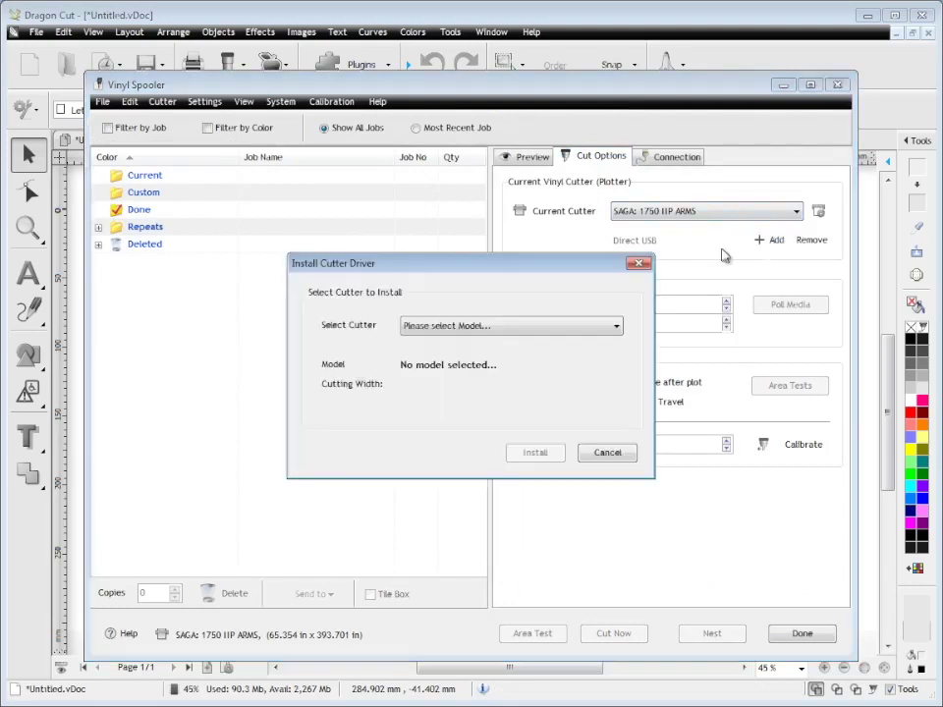
{"action": "left_click", "coordinate": [596, 329]}
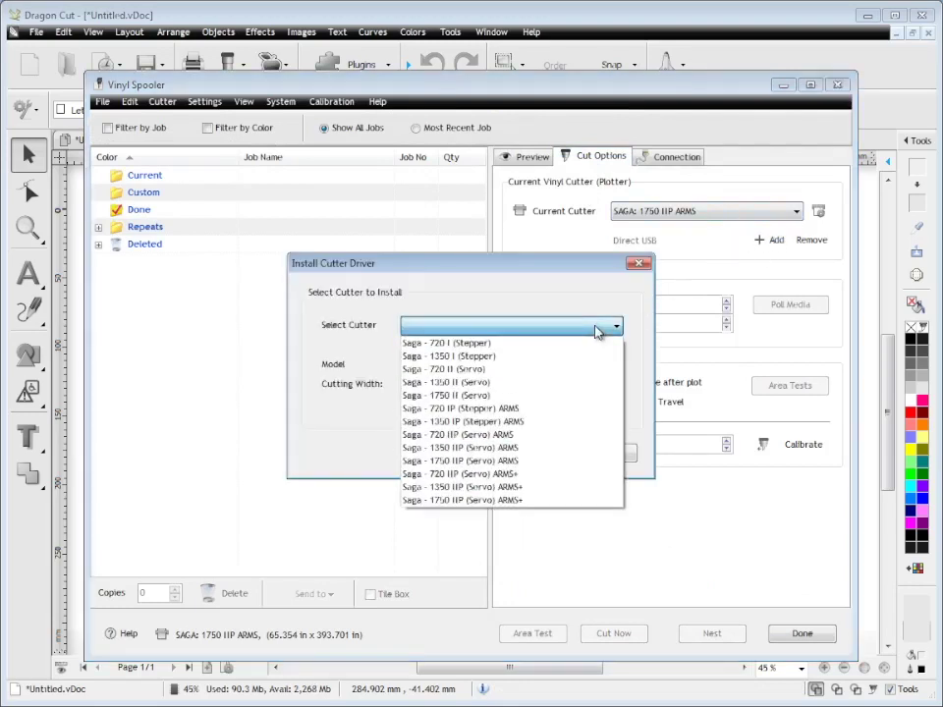
{"action": "left_click", "coordinate": [507, 423]}
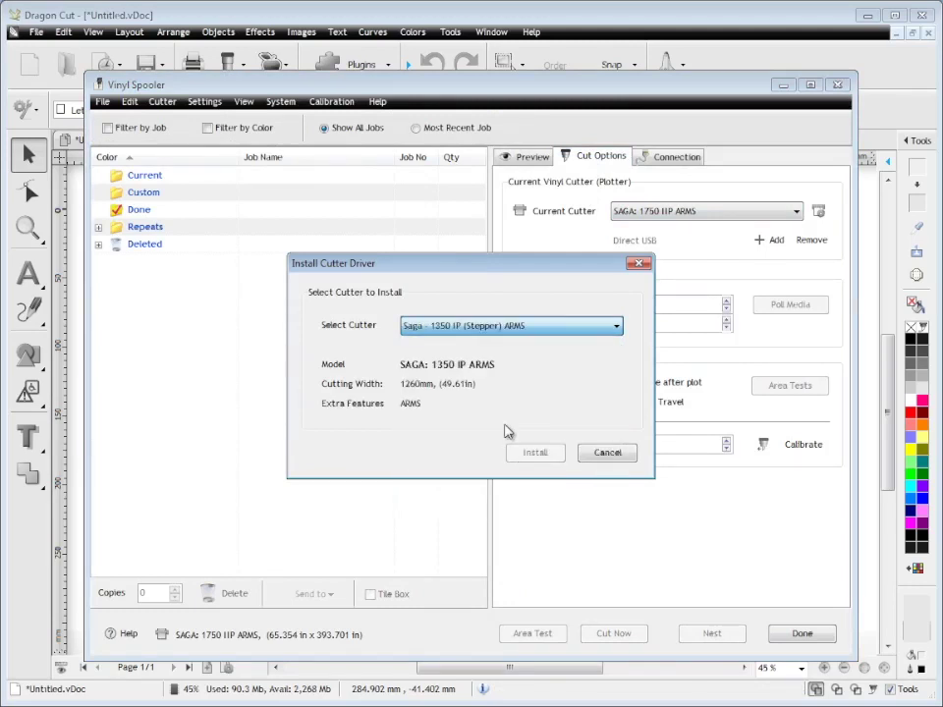
Install the Saga 1350 IP ARMS driver, then try auto-detecting its connection and cancel.
{"action": "left_click", "coordinate": [531, 454]}
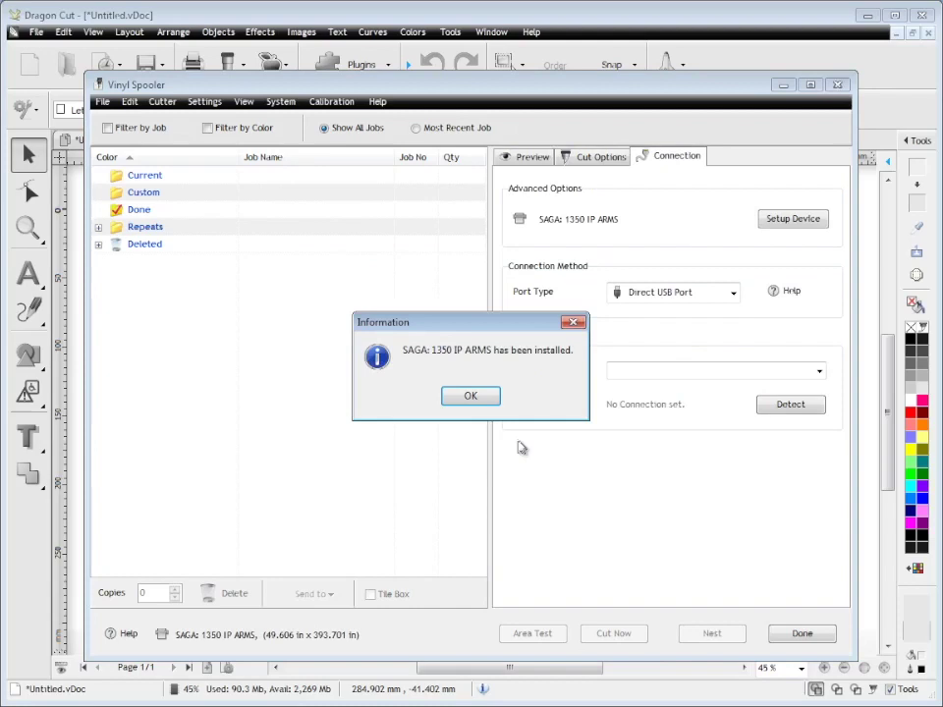
{"action": "left_click", "coordinate": [471, 396]}
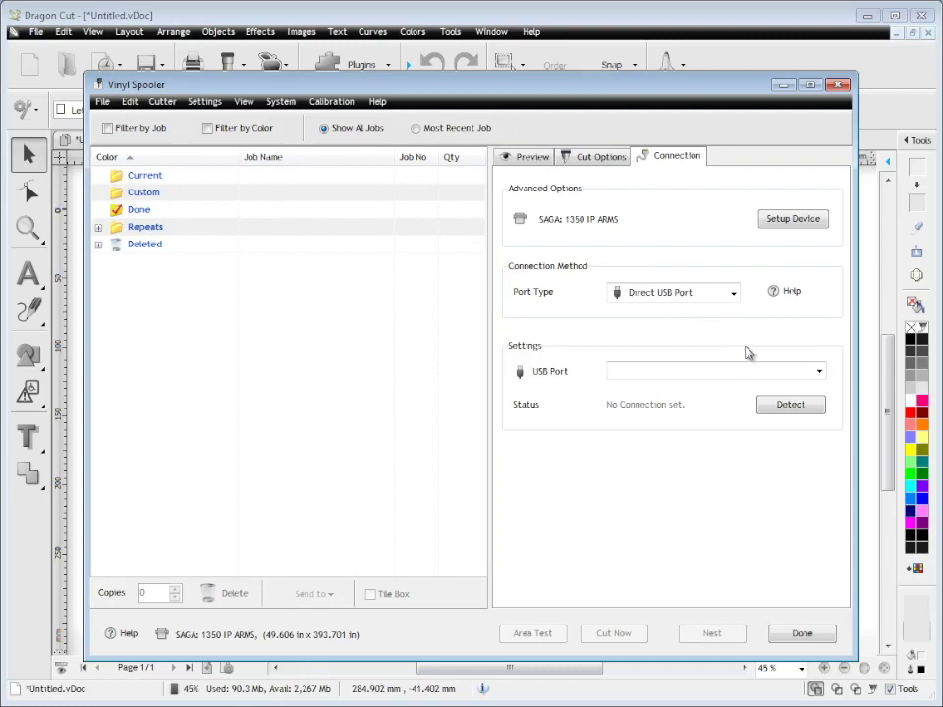
{"action": "left_click", "coordinate": [793, 408]}
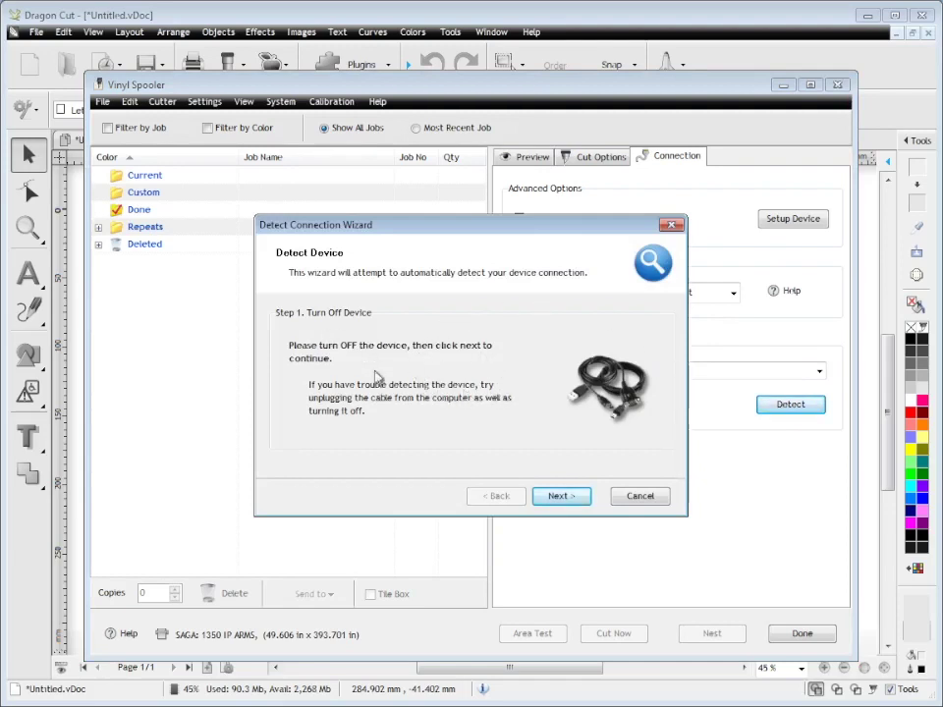
{"action": "left_click", "coordinate": [637, 497]}
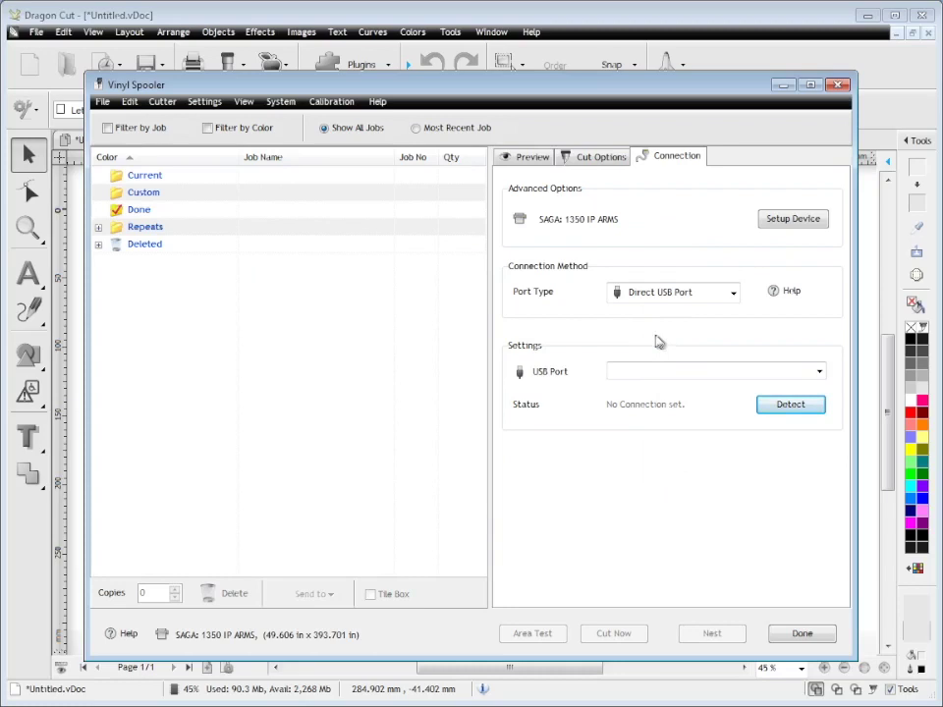
Set the port type to Direct COM Port and view the cutter's cut options.
{"action": "left_click", "coordinate": [669, 295]}
{"action": "left_click", "coordinate": [668, 313]}
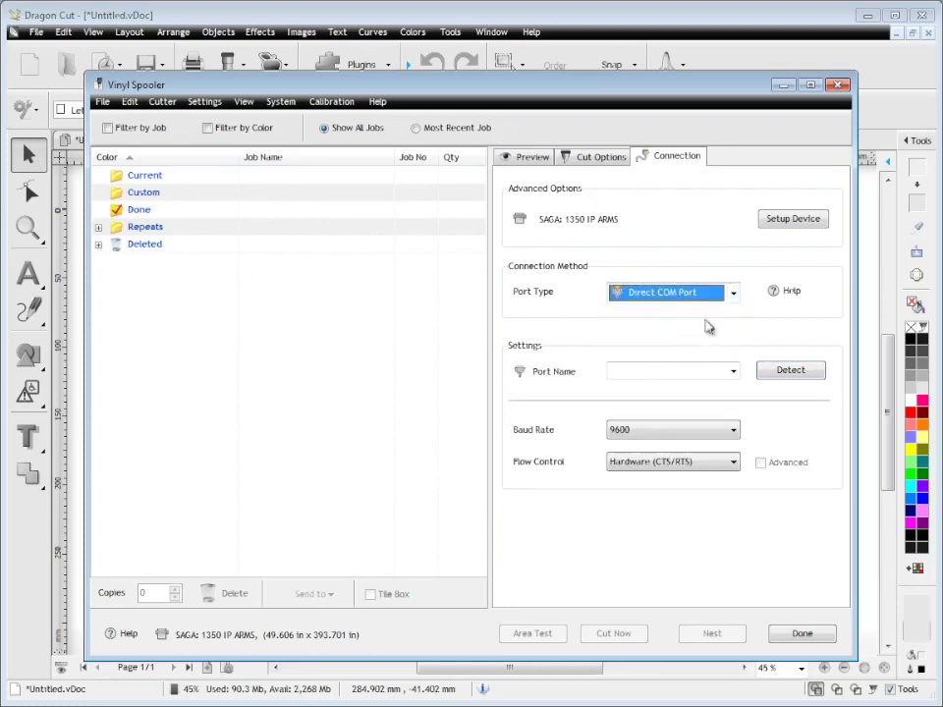
{"action": "left_click", "coordinate": [602, 157]}
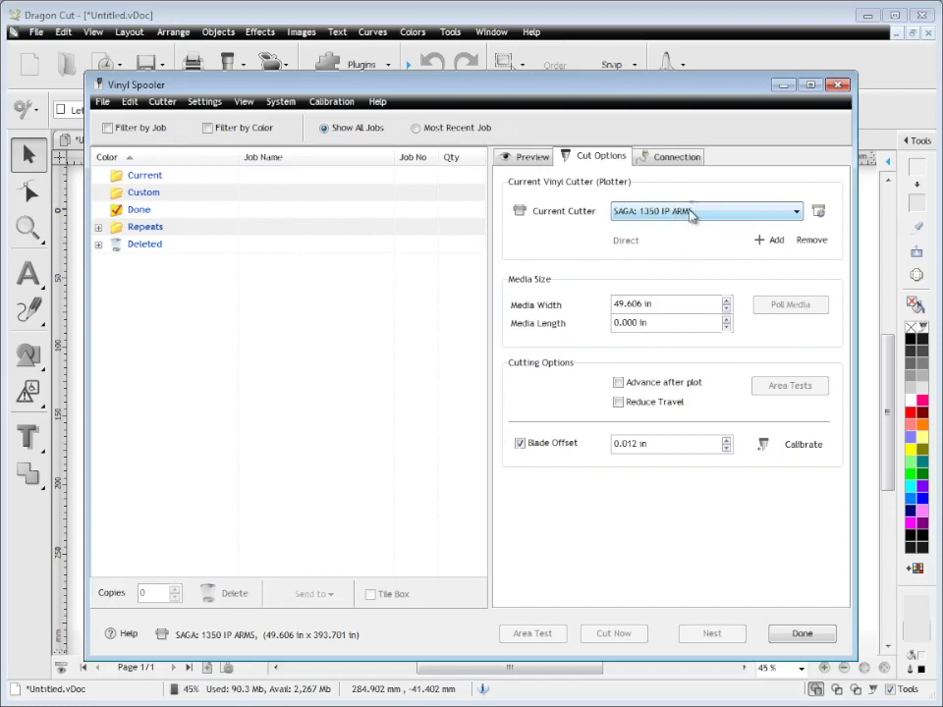
From the Connection tab, open Setup Device to show the Blade, ARMS and Laser offset calibrations.
{"action": "left_click", "coordinate": [684, 159]}
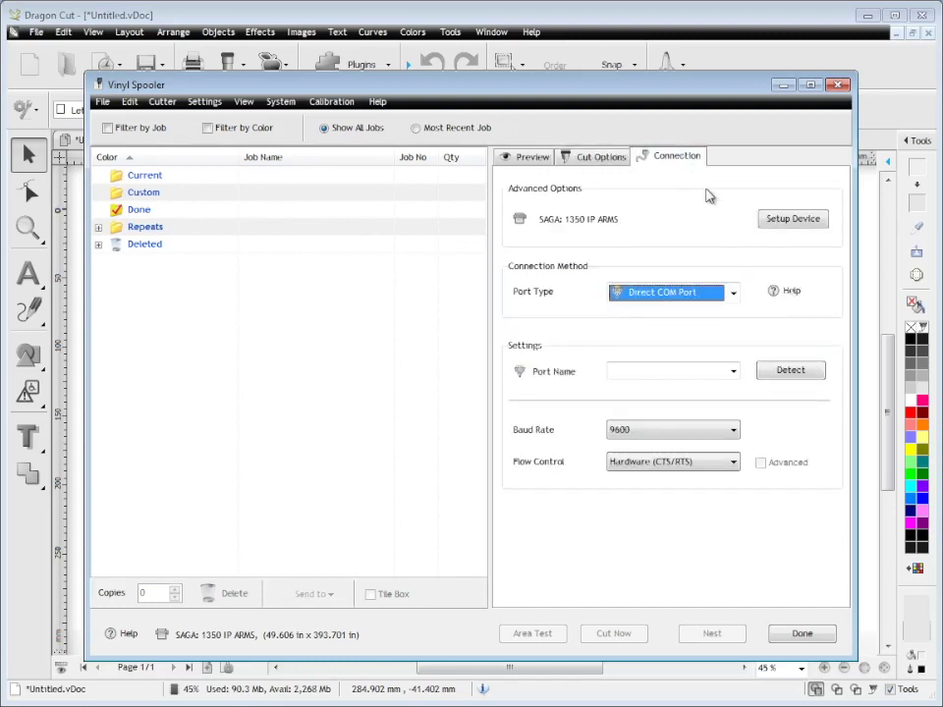
{"action": "left_click", "coordinate": [793, 222]}
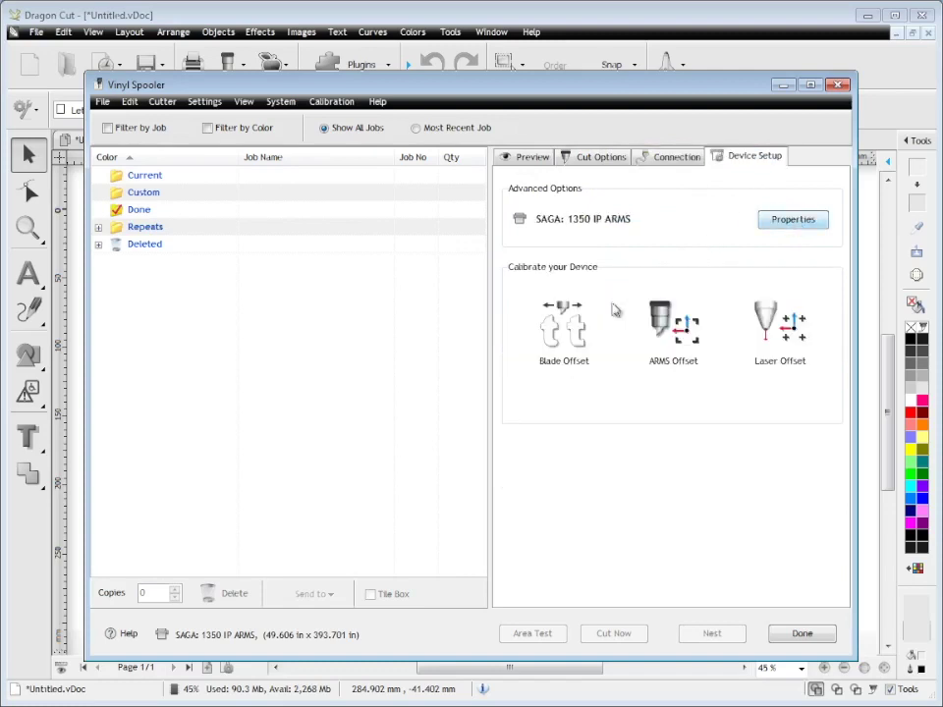
{"action": "mouse_move", "coordinate": [577, 343]}
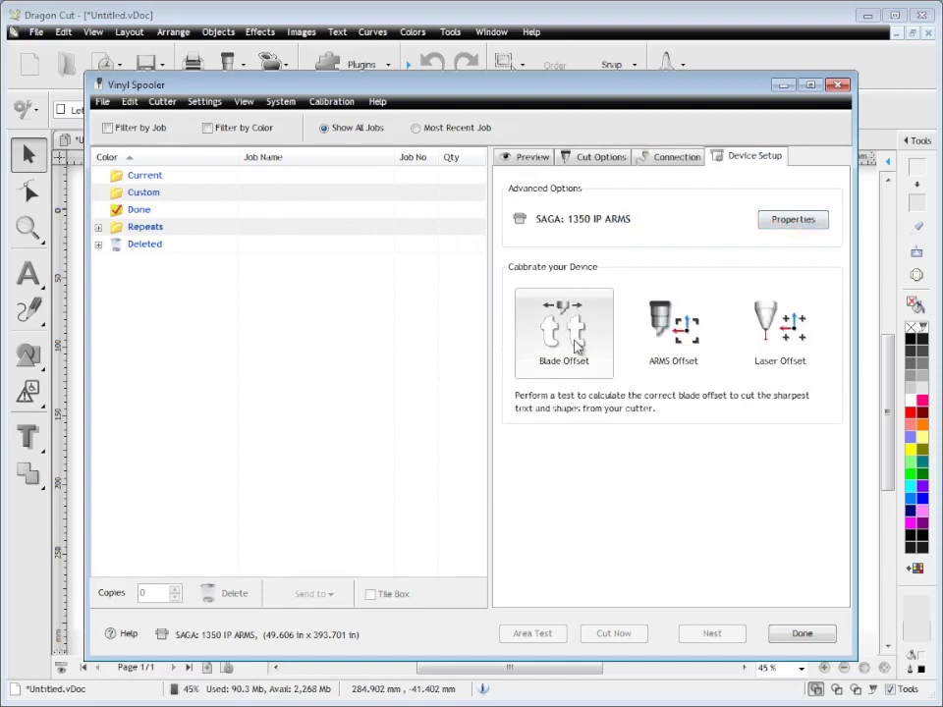
{"action": "mouse_move", "coordinate": [693, 364]}
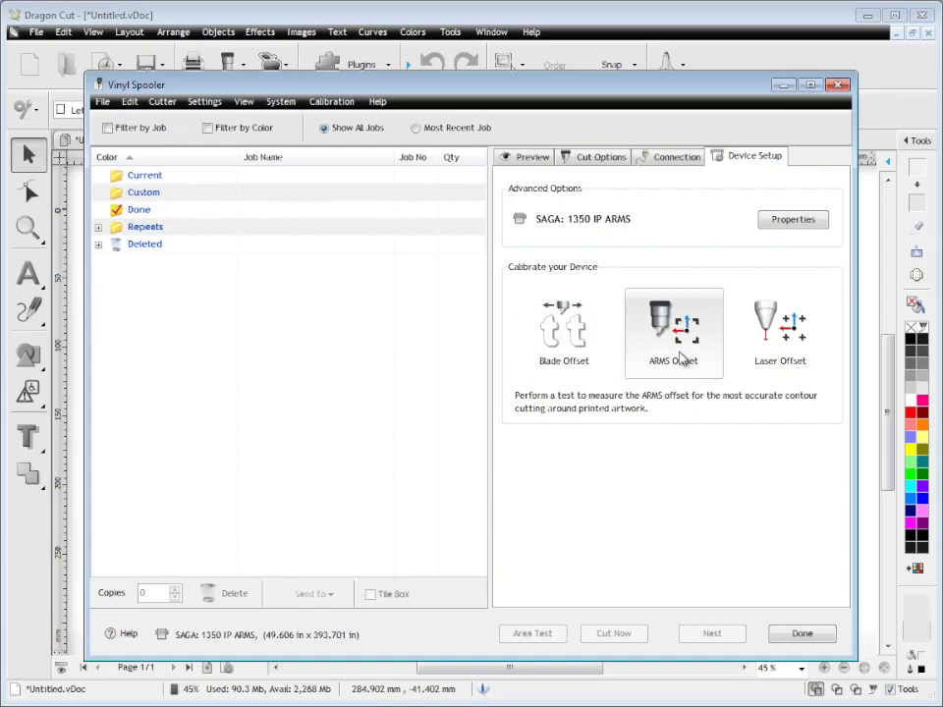
{"action": "mouse_move", "coordinate": [782, 369]}
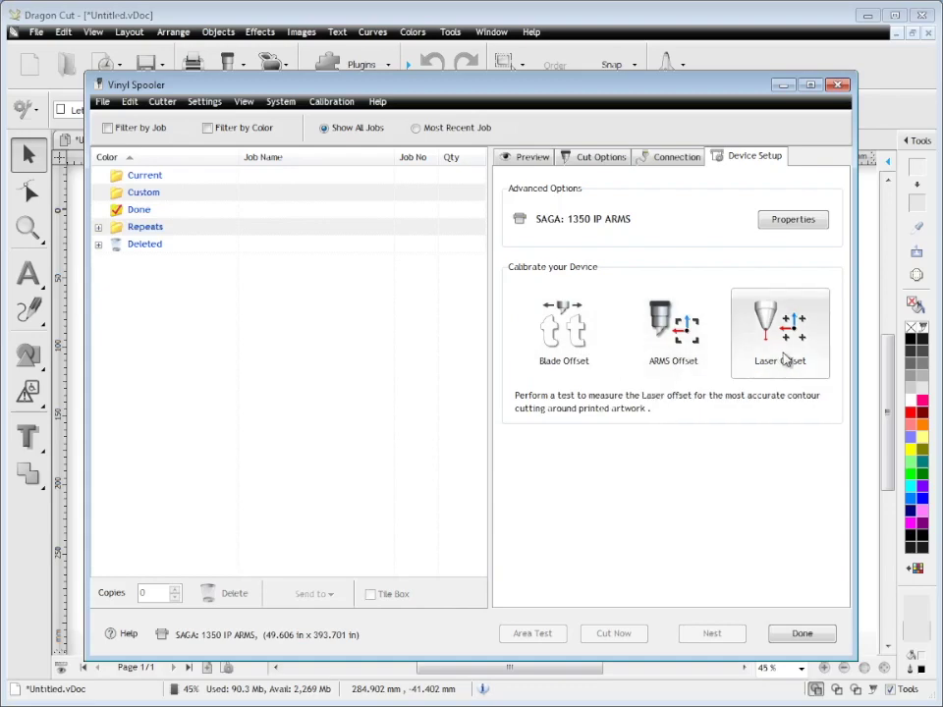
Open and close the Laser offset and ARMS offset calibration tests.
{"action": "left_click", "coordinate": [784, 362]}
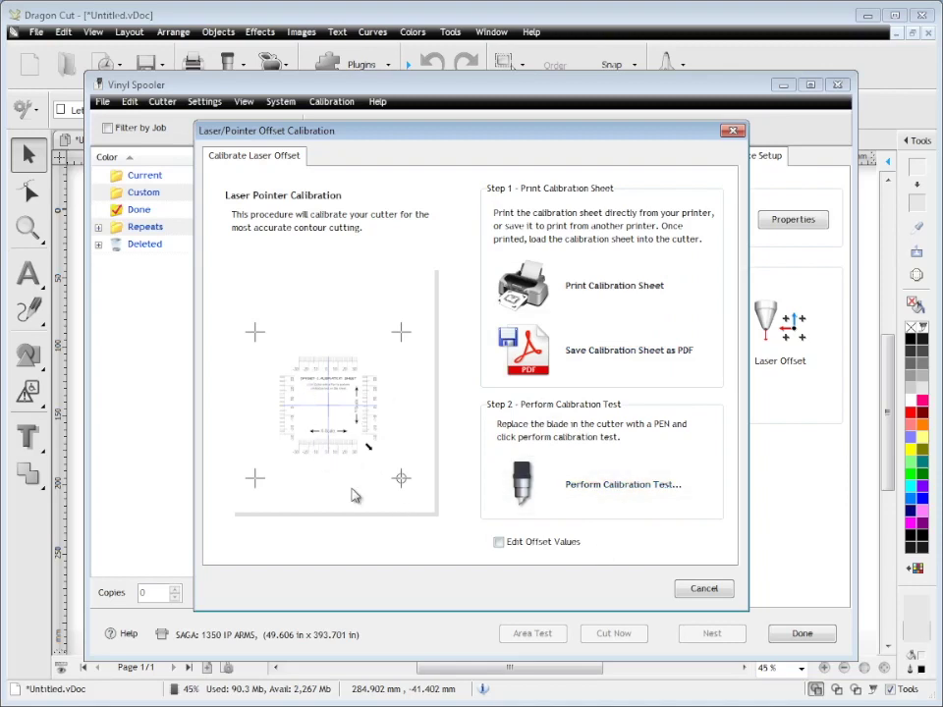
{"action": "left_click", "coordinate": [728, 590]}
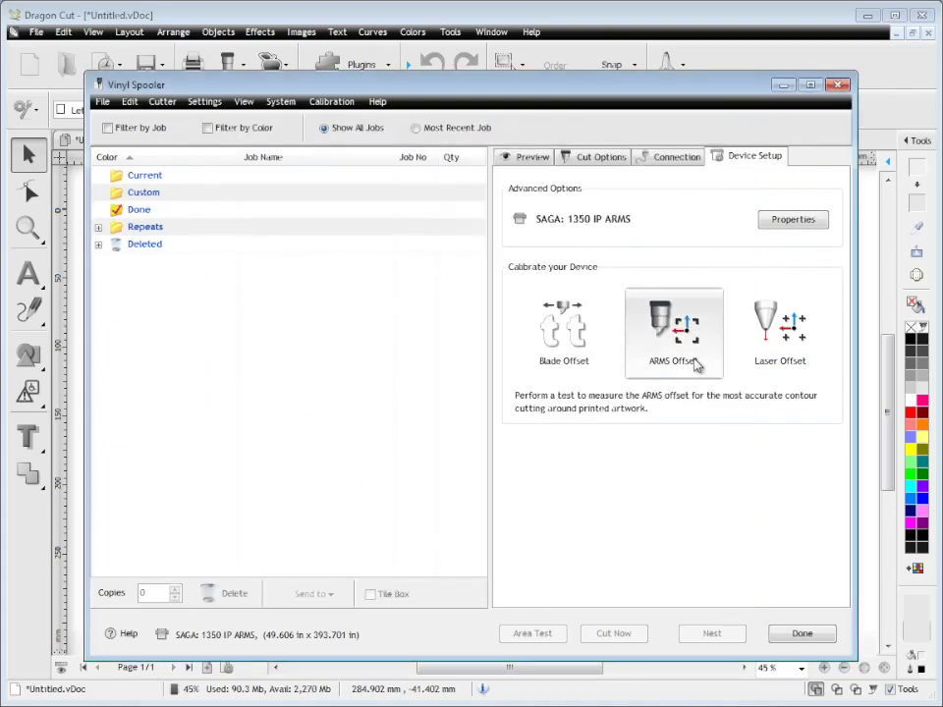
{"action": "left_click", "coordinate": [697, 361]}
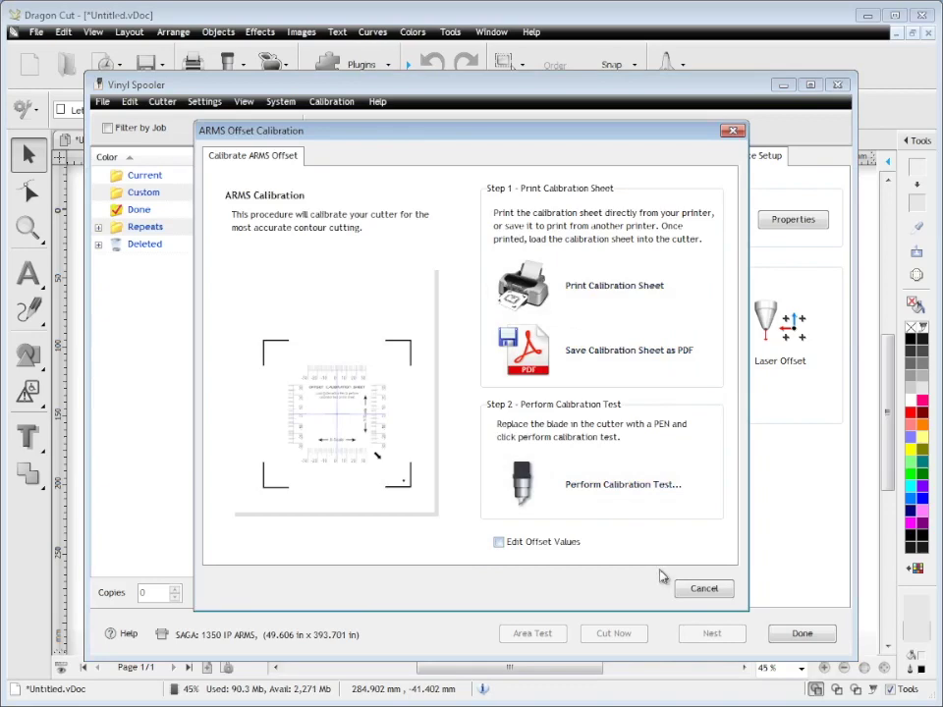
{"action": "left_click", "coordinate": [696, 589]}
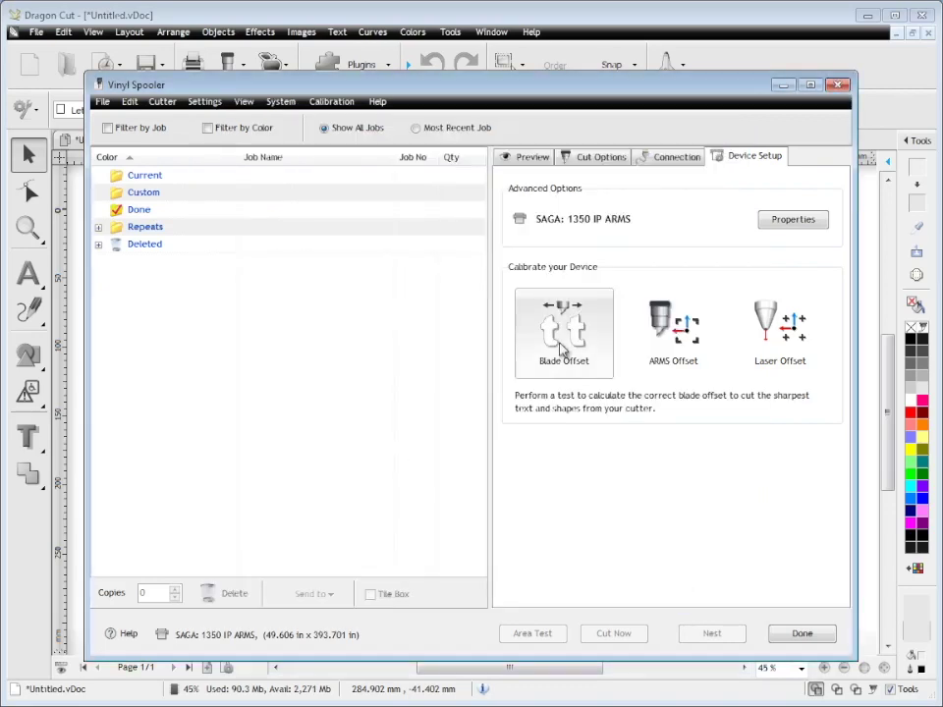
Open and close the Blade offset calibration, then close the Vinyl Spooler.
{"action": "left_click", "coordinate": [563, 334]}
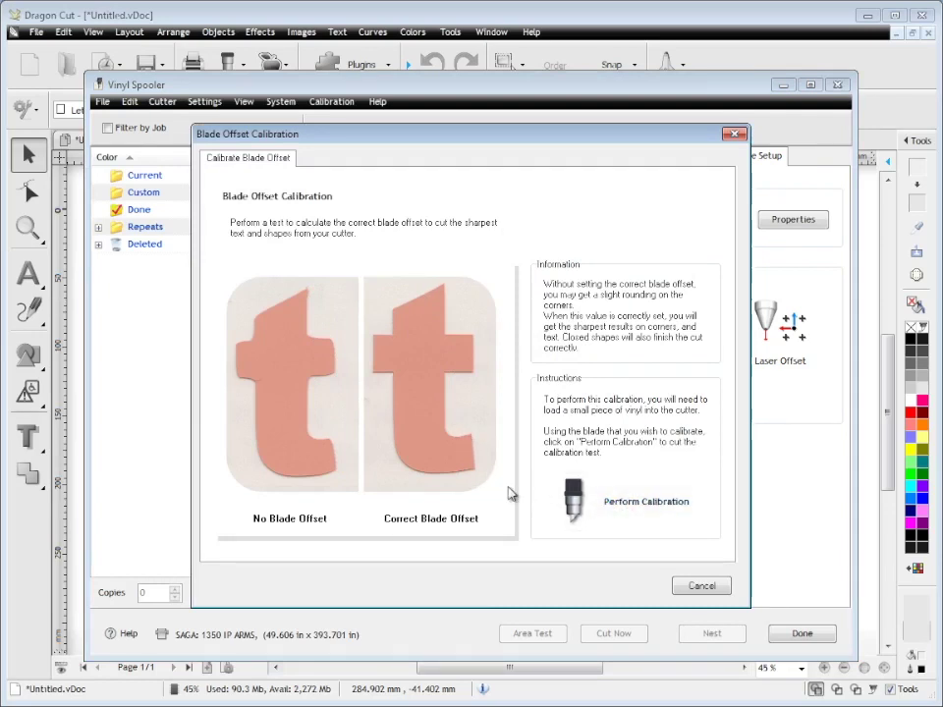
{"action": "left_click", "coordinate": [710, 586]}
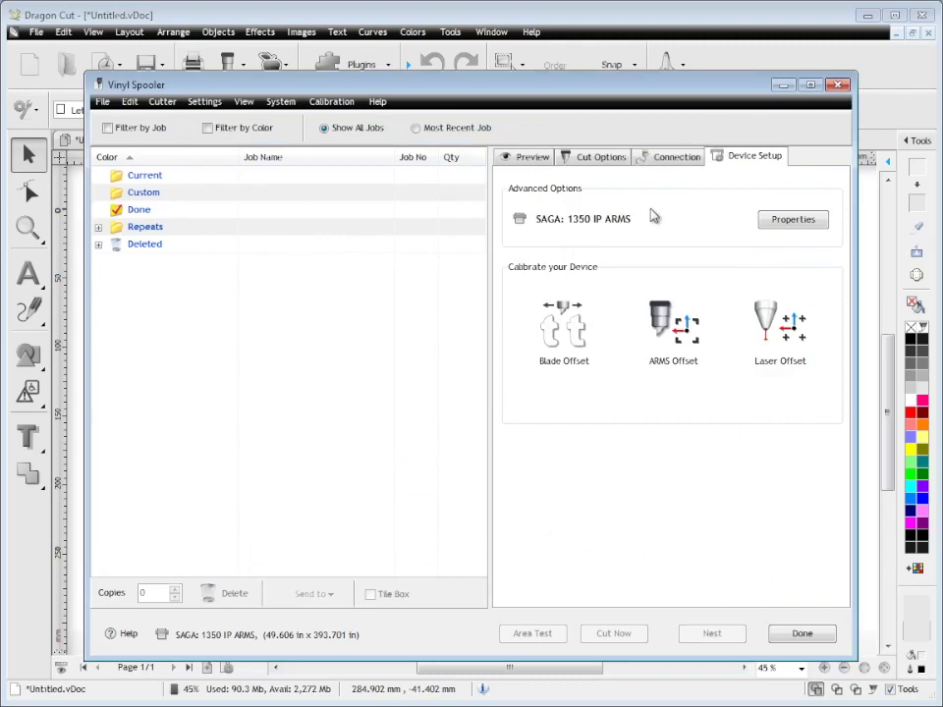
{"action": "left_click", "coordinate": [840, 85]}
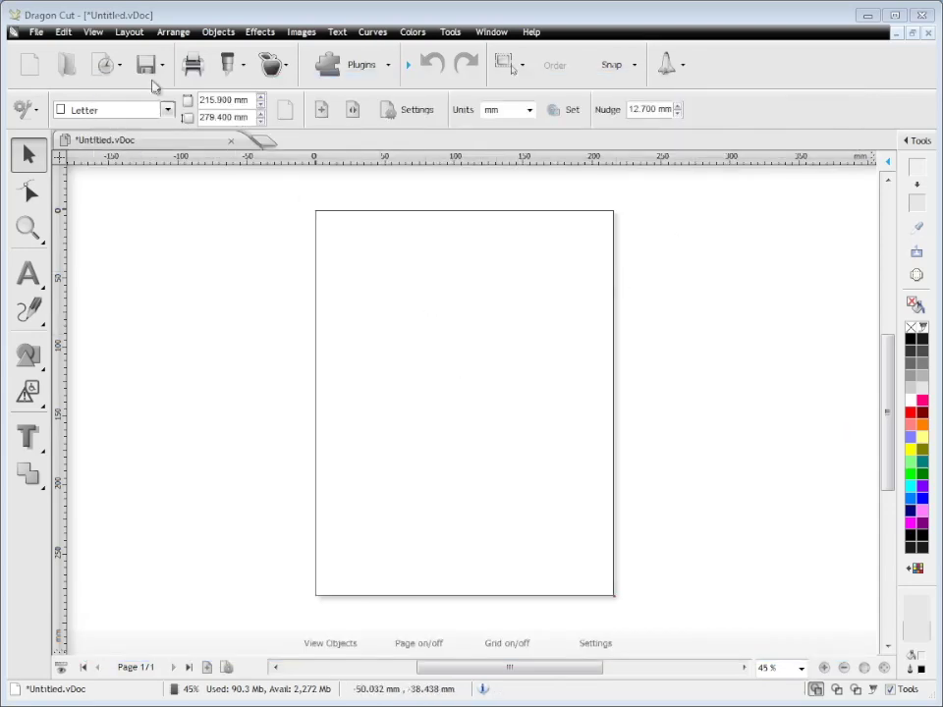
Open Cutfile.vDoc from recent documents, bring up its Send to Cutter settings, and uncheck Weld Text.
{"action": "left_click", "coordinate": [120, 65]}
{"action": "left_click", "coordinate": [71, 165]}
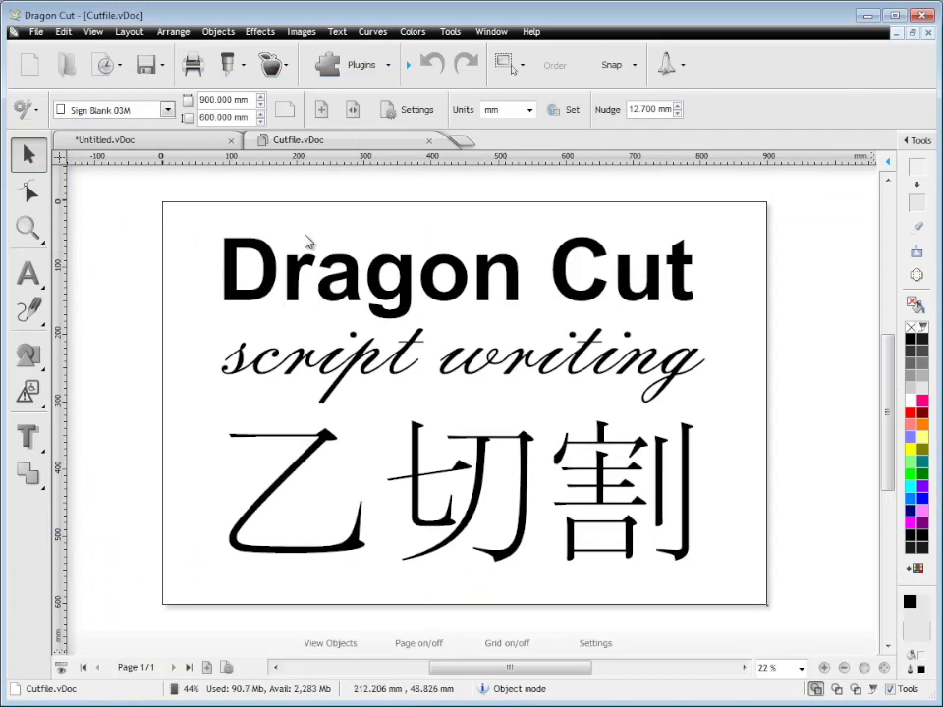
{"action": "left_click", "coordinate": [228, 64]}
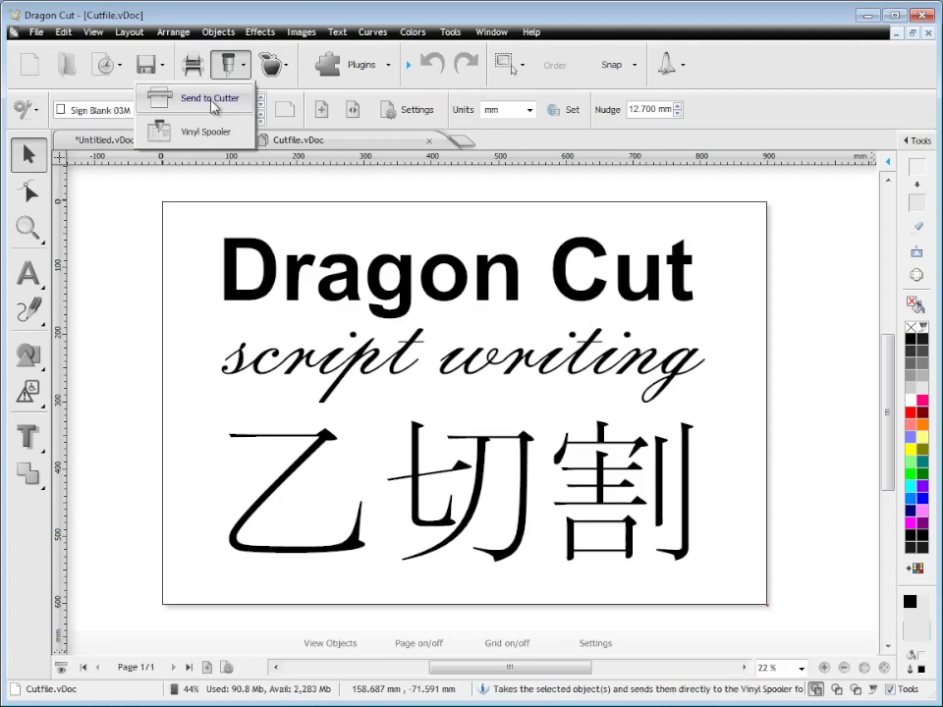
{"action": "left_click", "coordinate": [210, 99]}
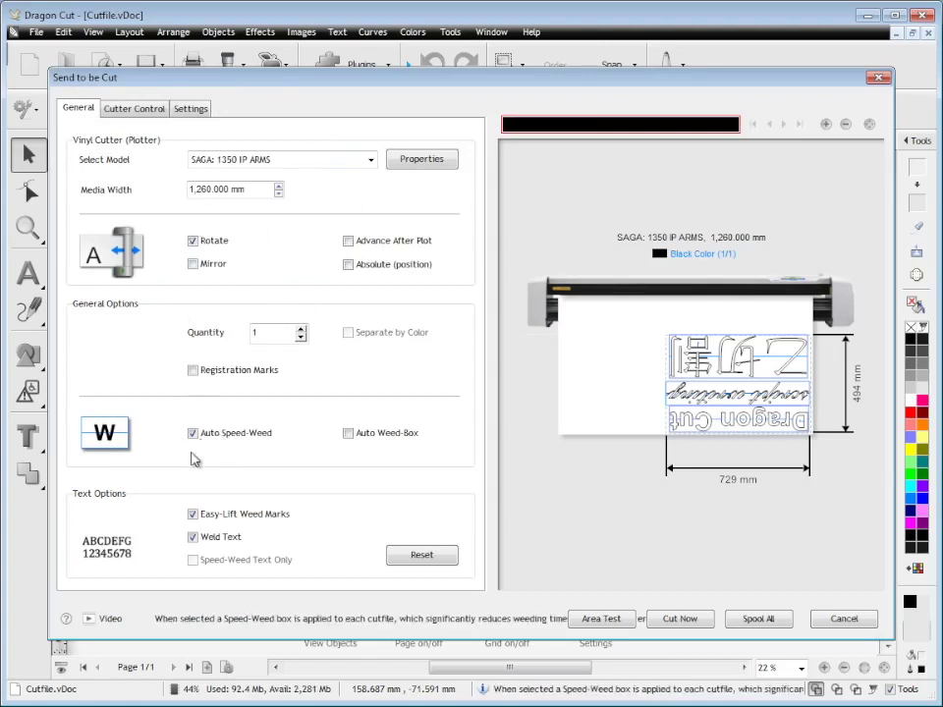
{"action": "left_click", "coordinate": [193, 537]}
Turn off Easy-Lift Weed Marks, Auto Speed-Weed and Rotate, and zoom into the cut preview.
{"action": "left_click", "coordinate": [192, 515]}
{"action": "left_click", "coordinate": [193, 433]}
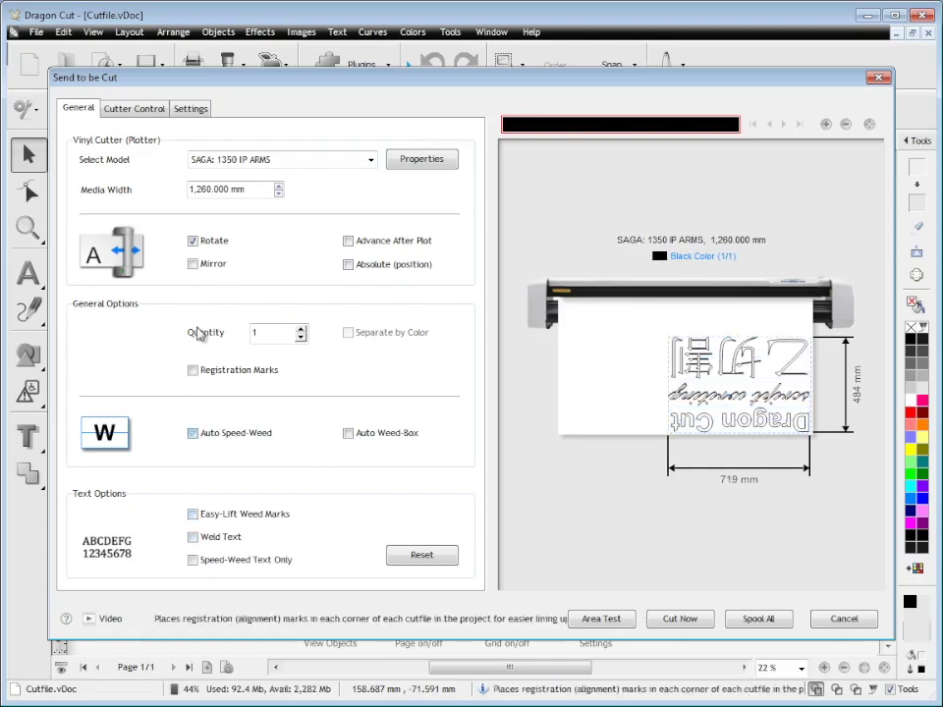
{"action": "left_click", "coordinate": [192, 241]}
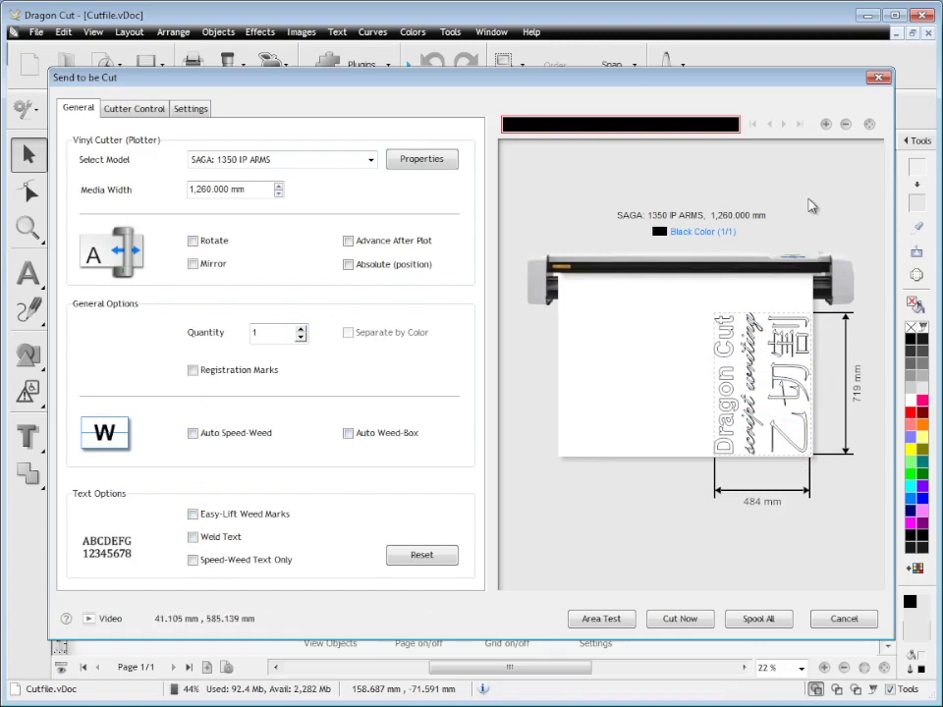
{"action": "left_click", "coordinate": [826, 125]}
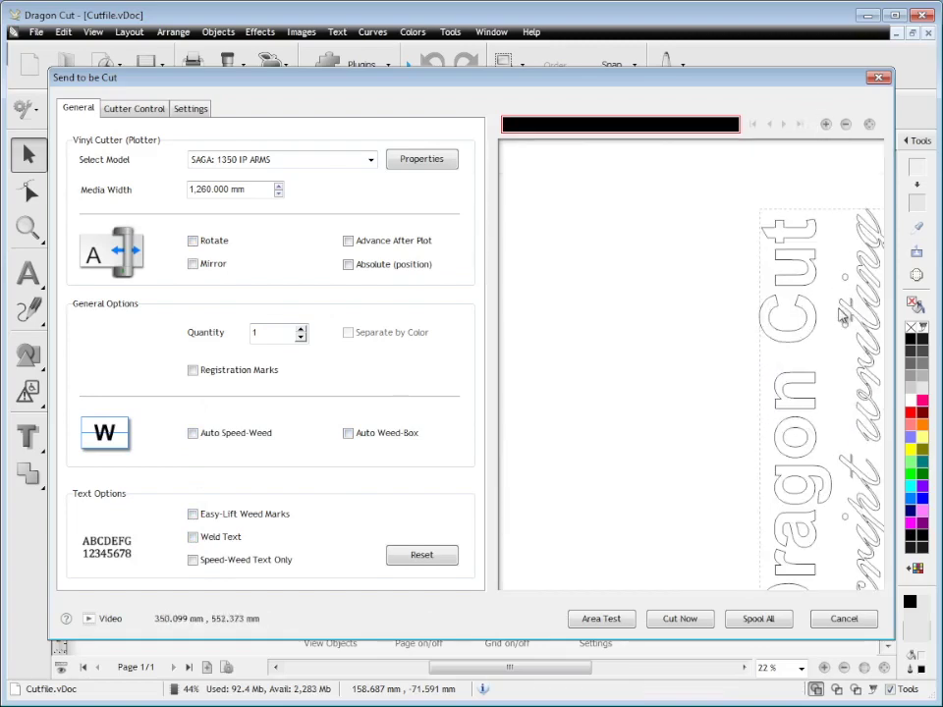
{"action": "scroll", "coordinate": [562, 259], "scroll_direction": "down", "scroll_amount": 3}
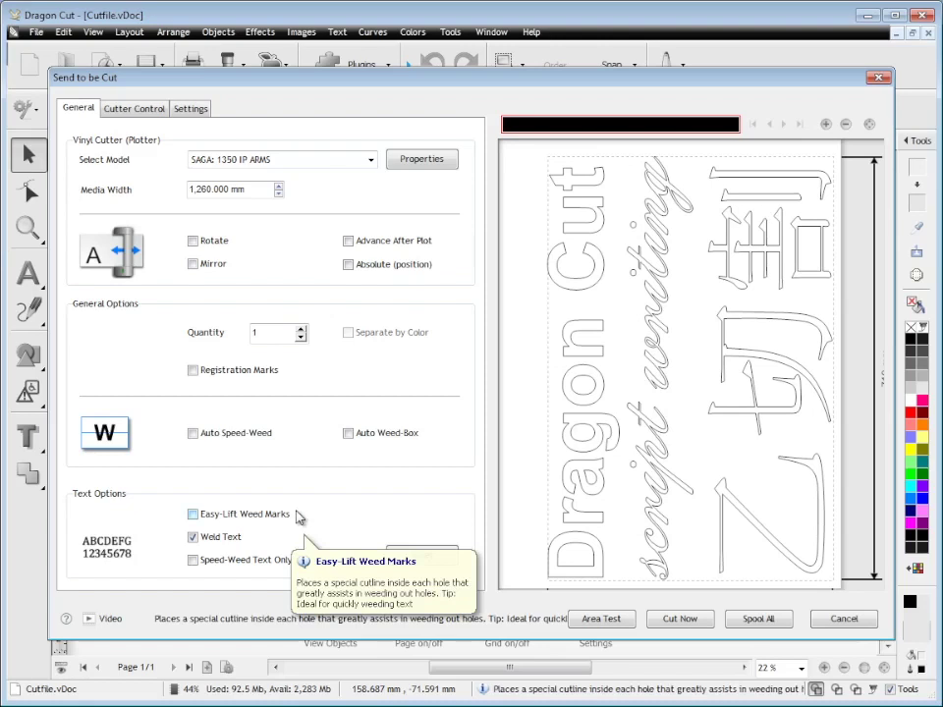
Re-enable Auto Speed-Weed and Easy-Lift Weed Marks, then show the Settings tab.
{"action": "left_click", "coordinate": [195, 432]}
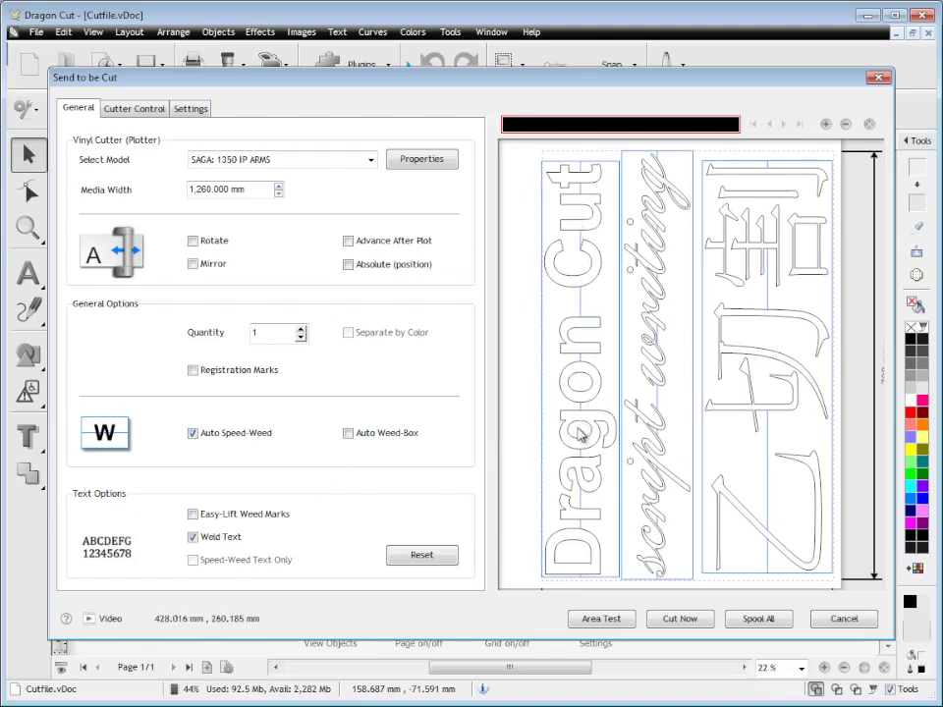
{"action": "left_click", "coordinate": [218, 514]}
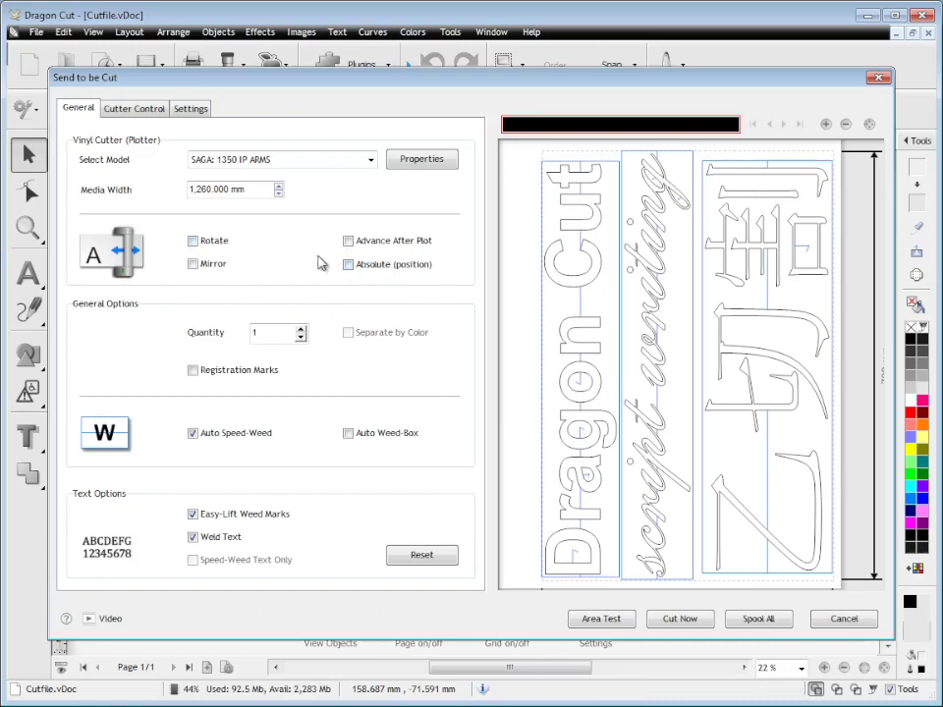
{"action": "left_click", "coordinate": [190, 108]}
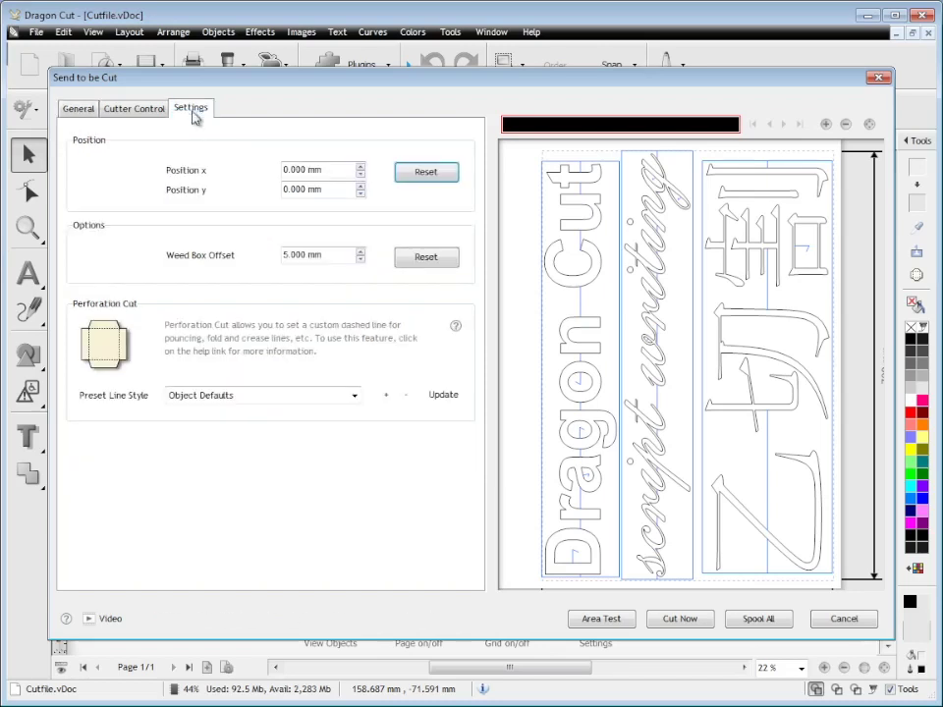
Set Position x and y to 50 mm and zoom the preview out to the whole plotter.
{"action": "key", "text": "Tab"}
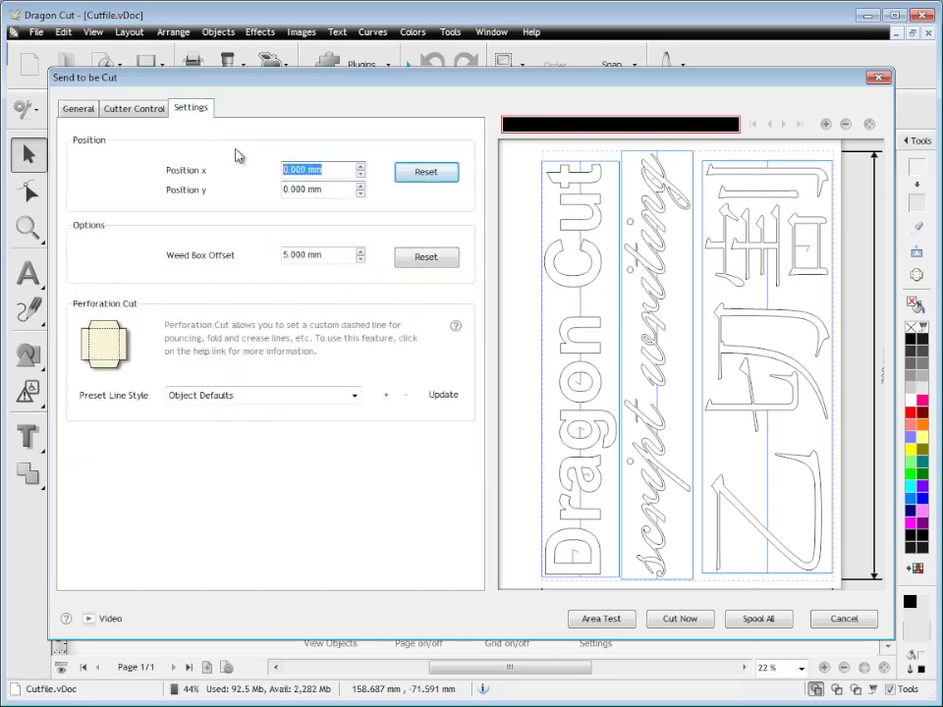
{"action": "type", "text": "50"}
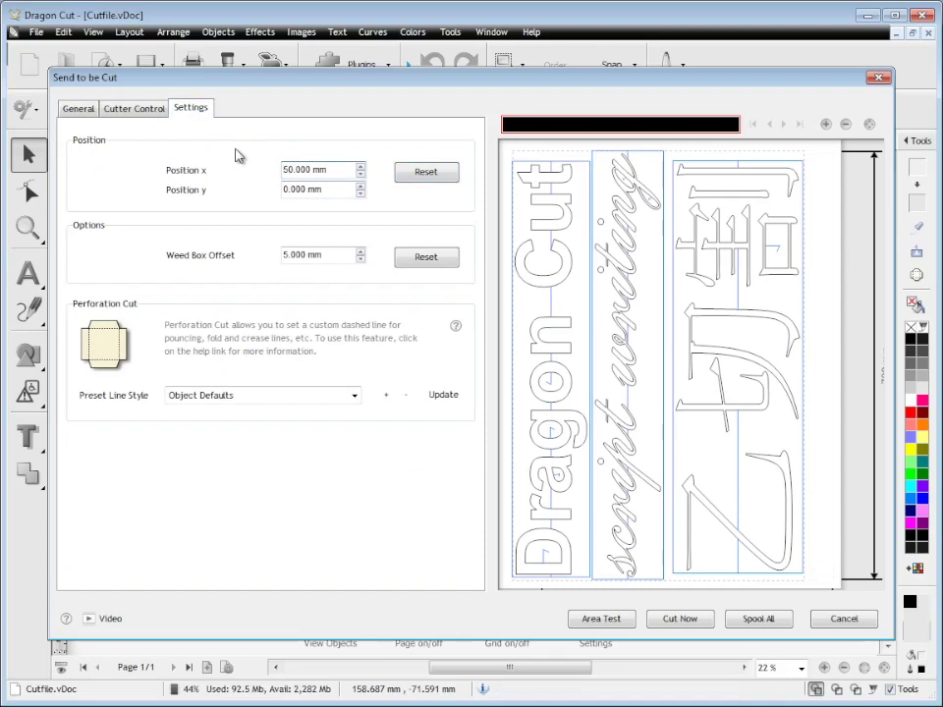
{"action": "key", "text": "Tab"}
{"action": "type", "text": "50"}
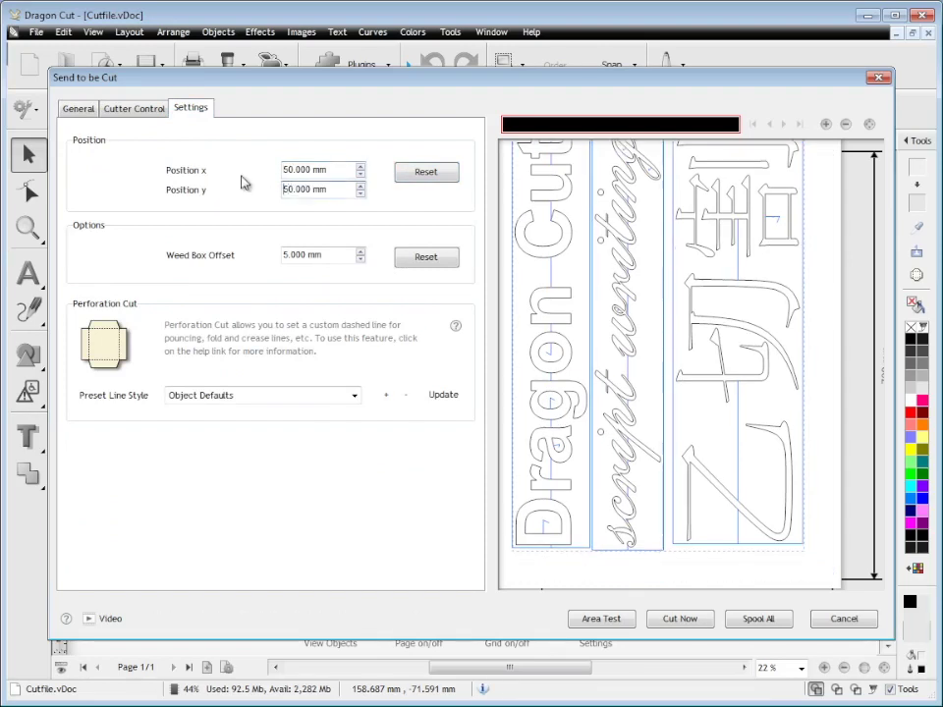
{"action": "left_click", "coordinate": [846, 125]}
{"action": "left_click", "coordinate": [867, 126]}
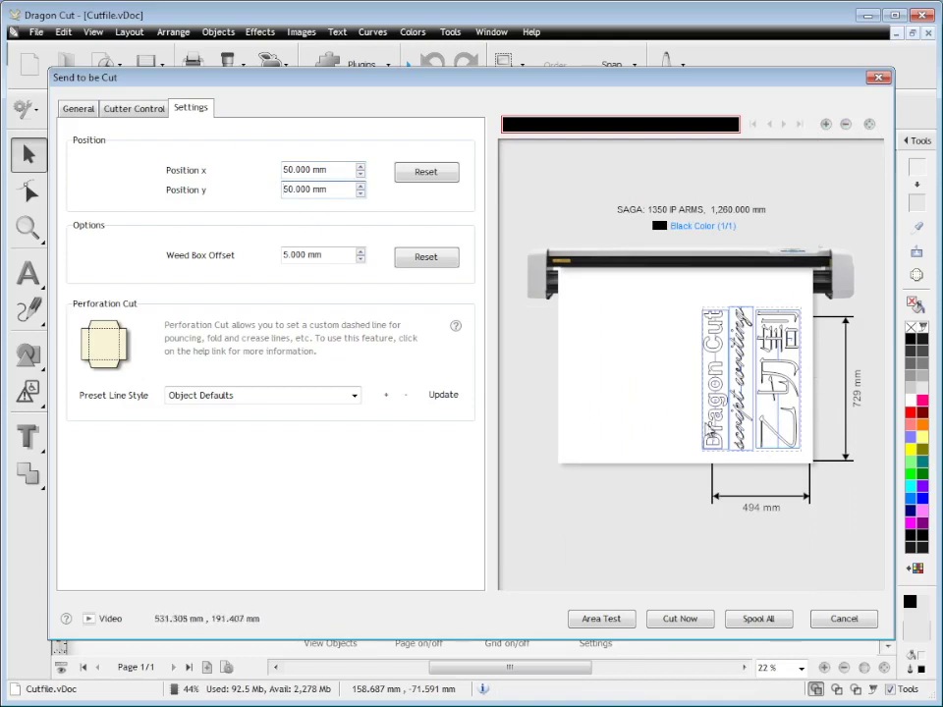
Reset Position x and y back to 0 mm.
{"action": "left_click", "coordinate": [343, 169]}
{"action": "type", "text": "0"}
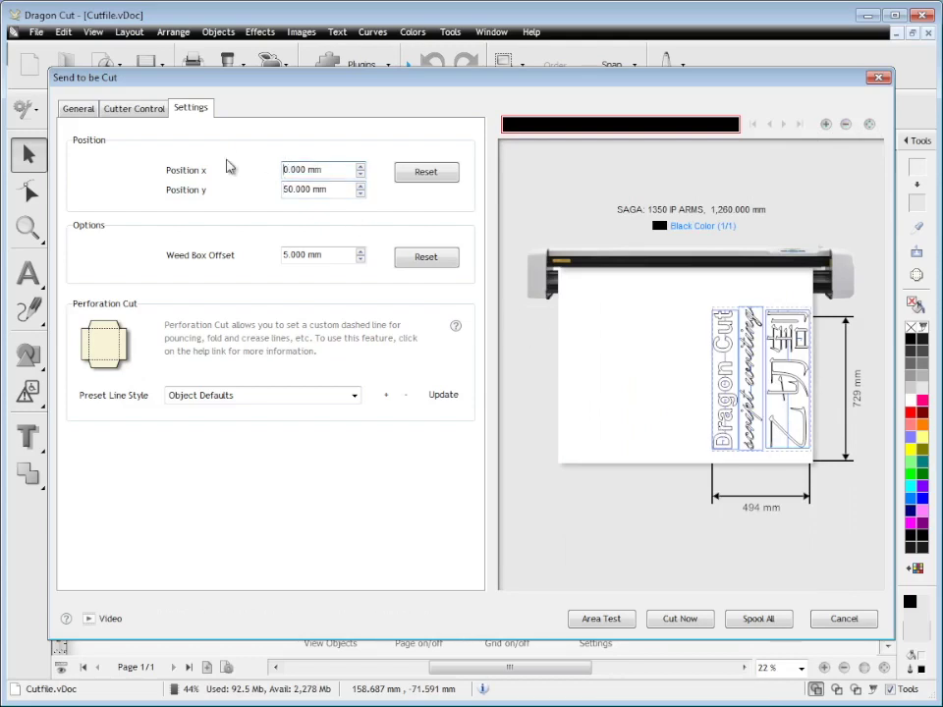
{"action": "key", "text": "Tab"}
{"action": "type", "text": "0"}
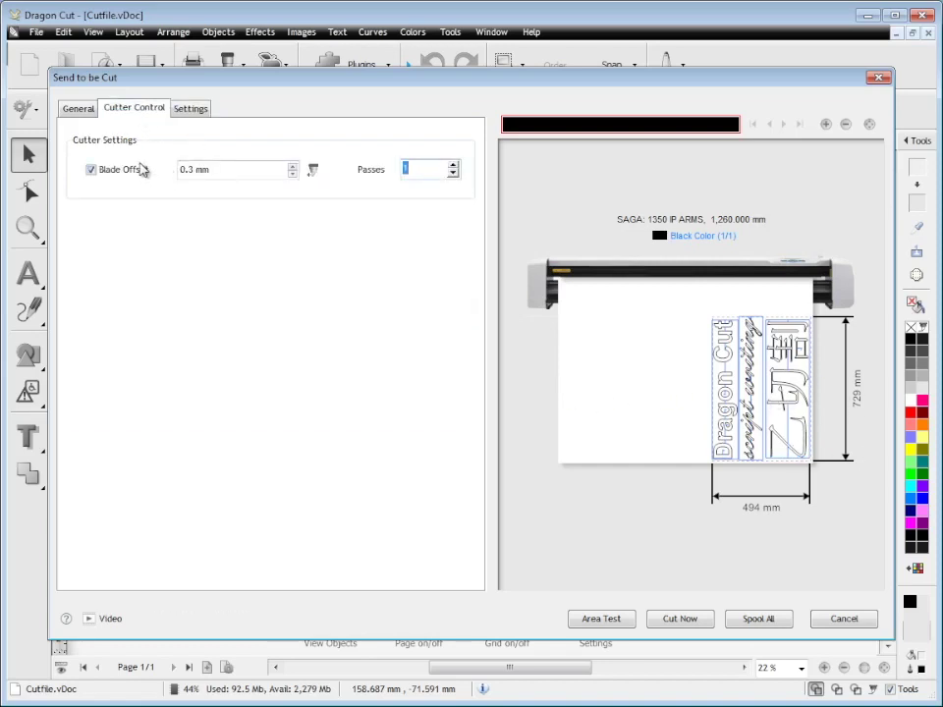
Browse the Blade Settings Library presets, keep Roland 45 degree blade, cancel, and return to General.
{"action": "left_click", "coordinate": [312, 174]}
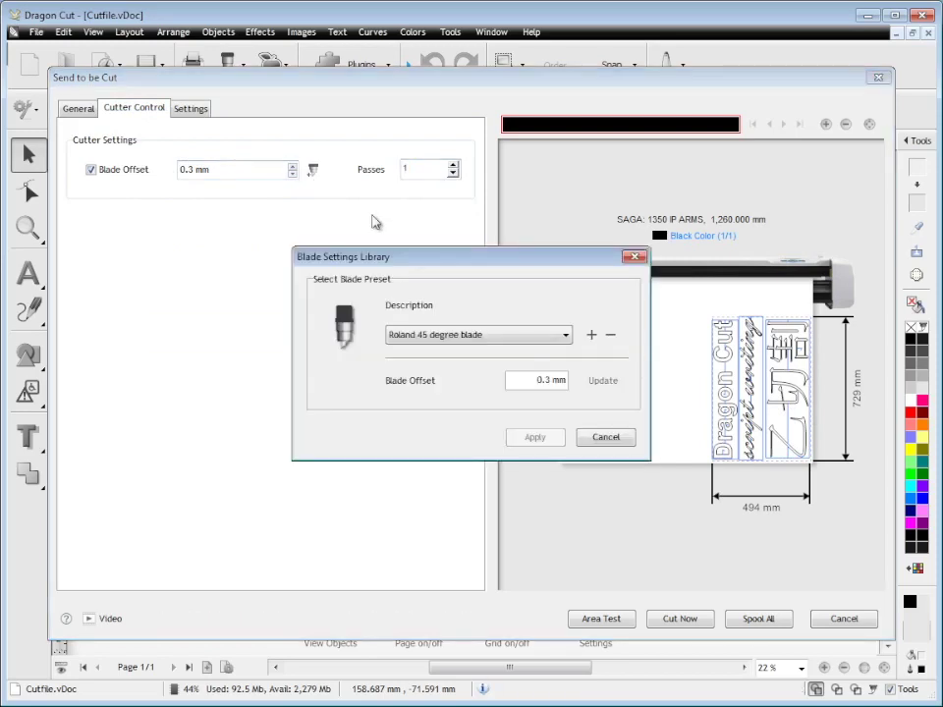
{"action": "left_click", "coordinate": [441, 340]}
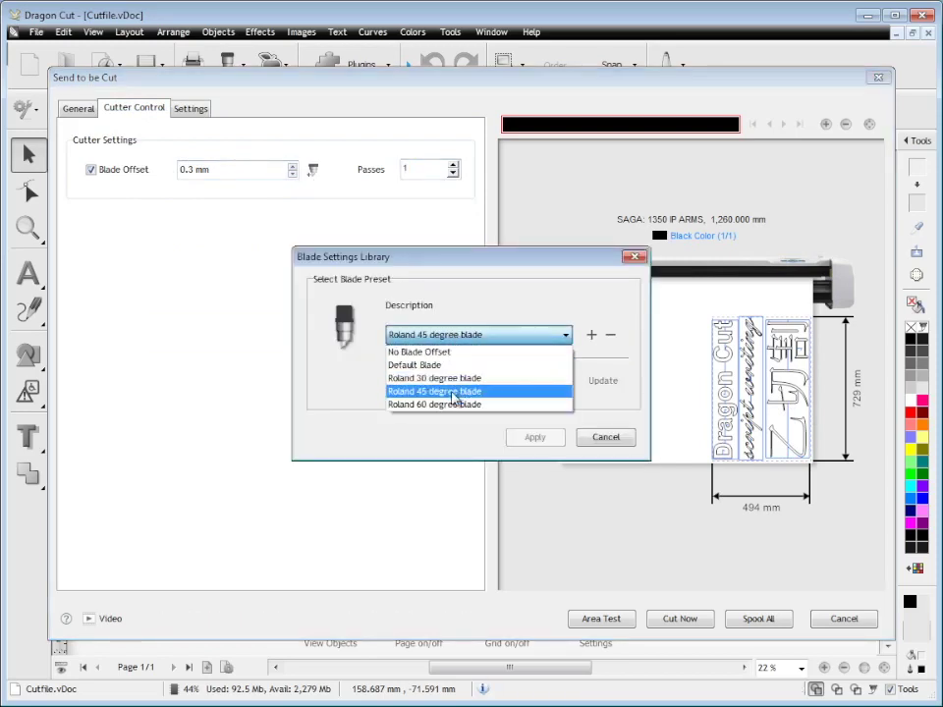
{"action": "left_click", "coordinate": [594, 437]}
{"action": "left_click", "coordinate": [604, 437]}
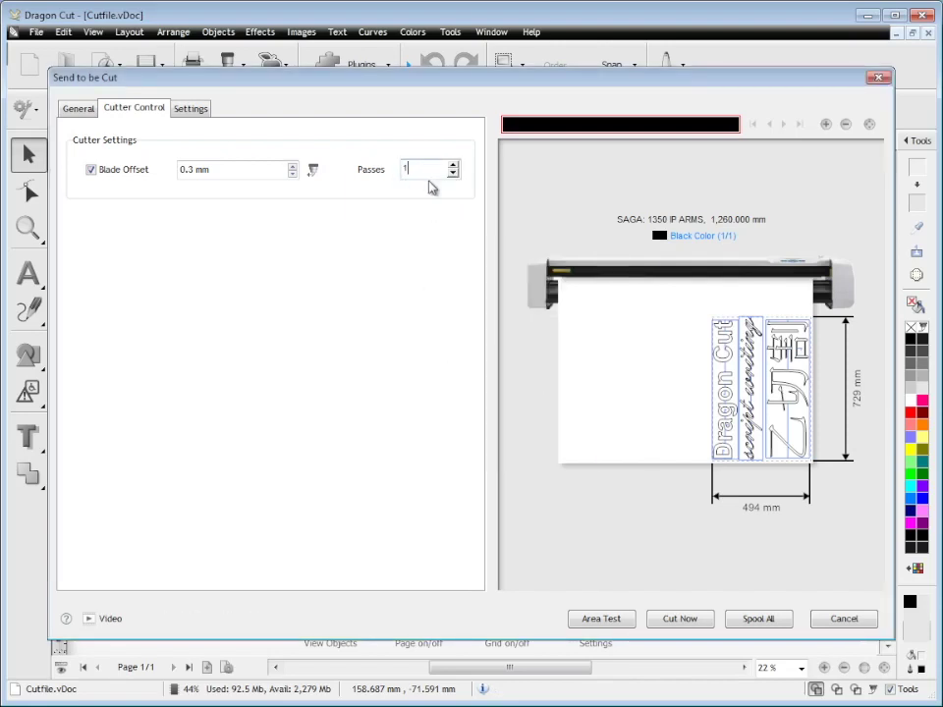
{"action": "left_click", "coordinate": [78, 107]}
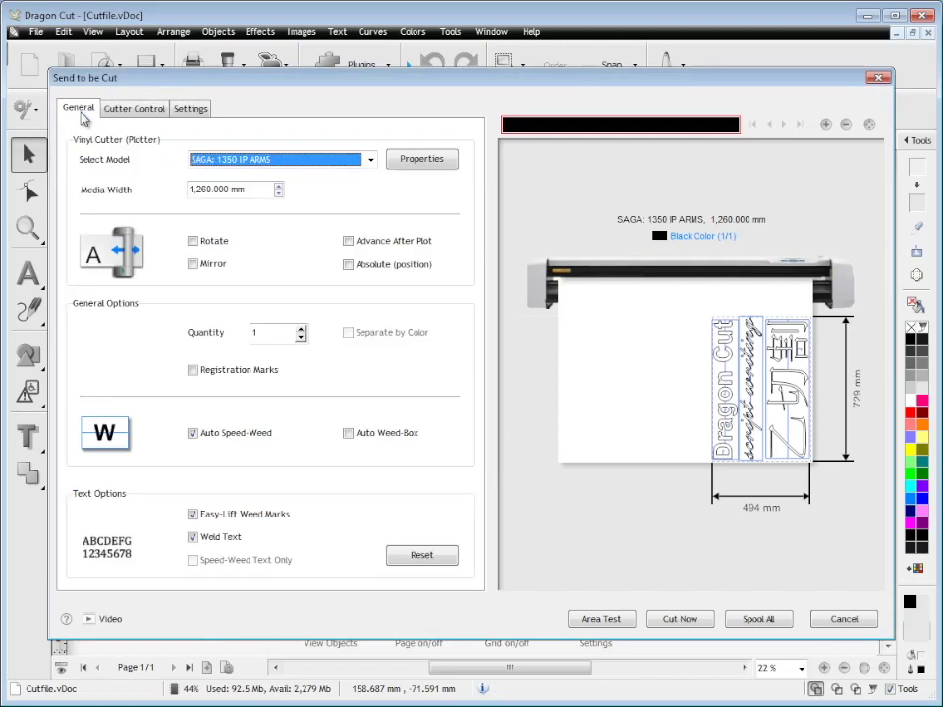
Send the Cutfile job to the cutter, confirm cutting, and close the spooler.
{"action": "left_click", "coordinate": [681, 621]}
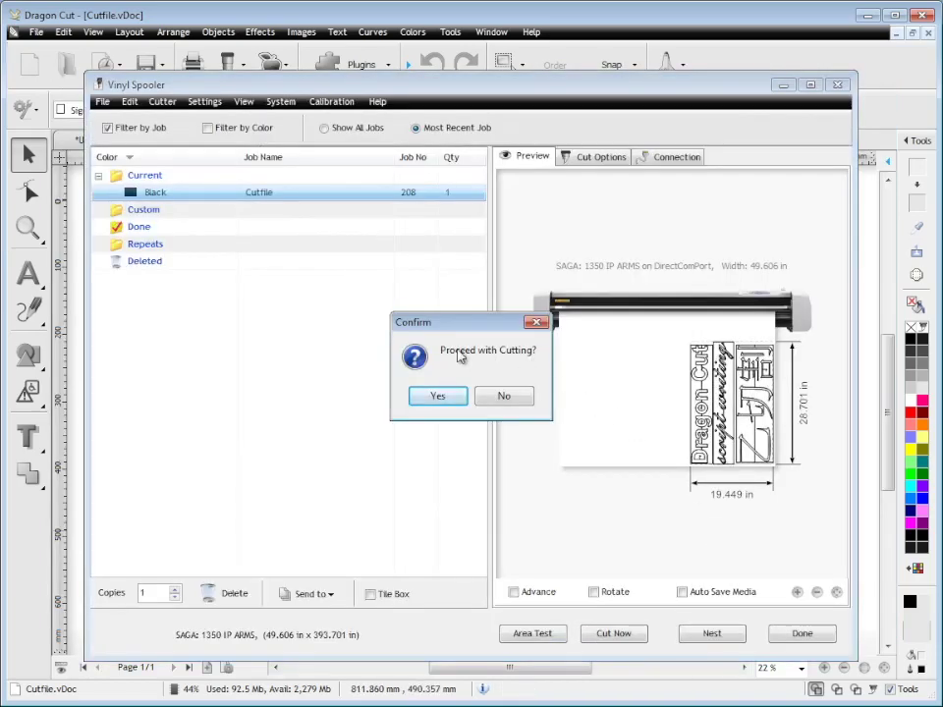
{"action": "left_click", "coordinate": [438, 395]}
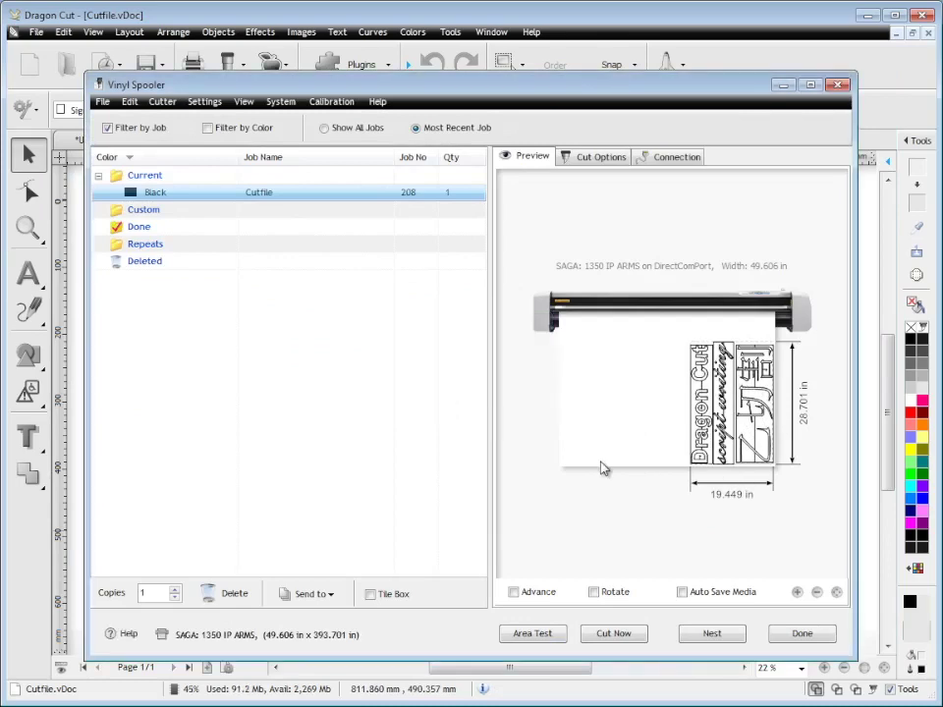
{"action": "left_click", "coordinate": [793, 632]}
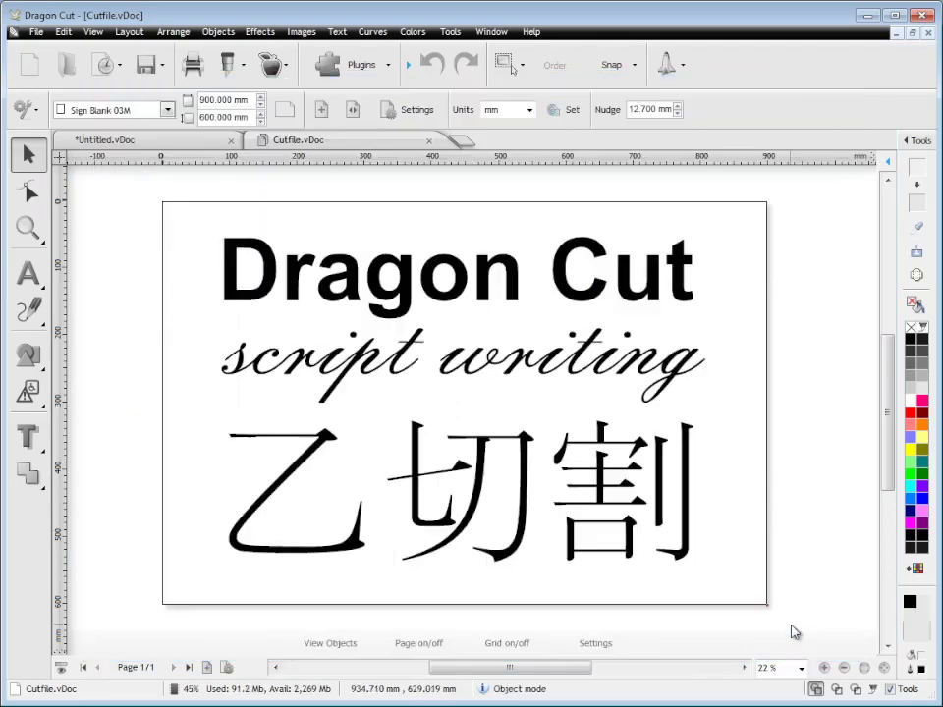
Open Sample Sign 15 from recent documents and bring up its Send to Cutter settings.
{"action": "left_click", "coordinate": [106, 65]}
{"action": "left_click", "coordinate": [167, 172]}
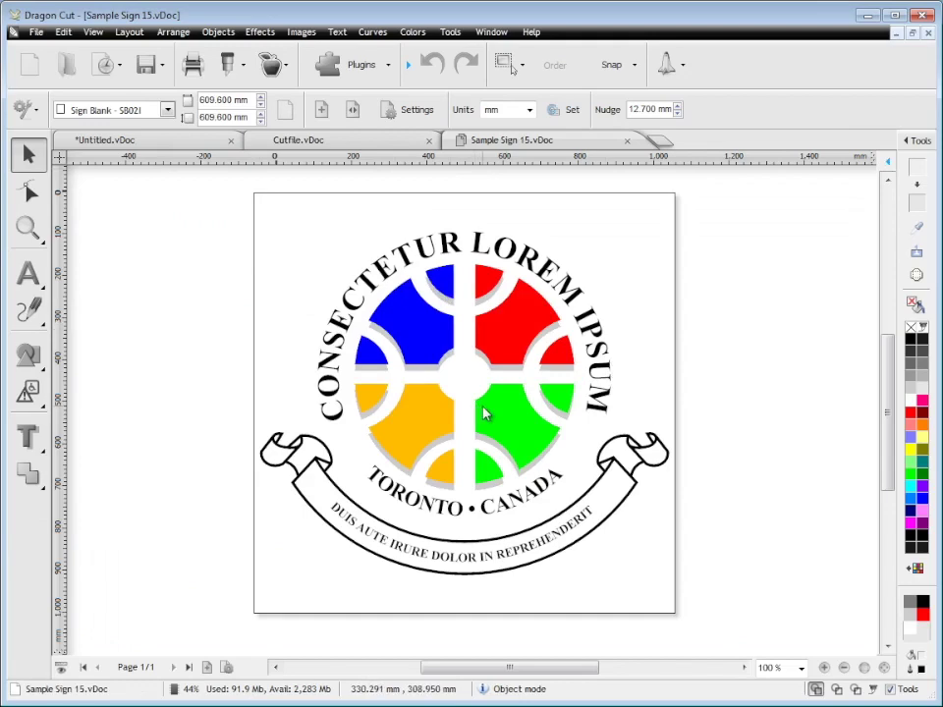
{"action": "left_click", "coordinate": [242, 67]}
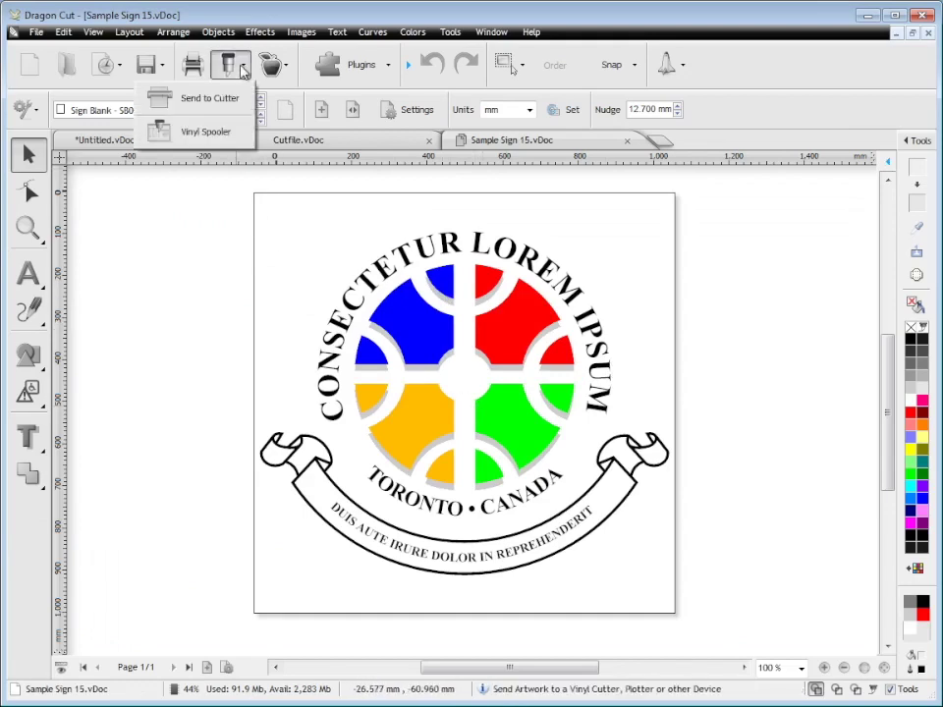
{"action": "left_click", "coordinate": [212, 101]}
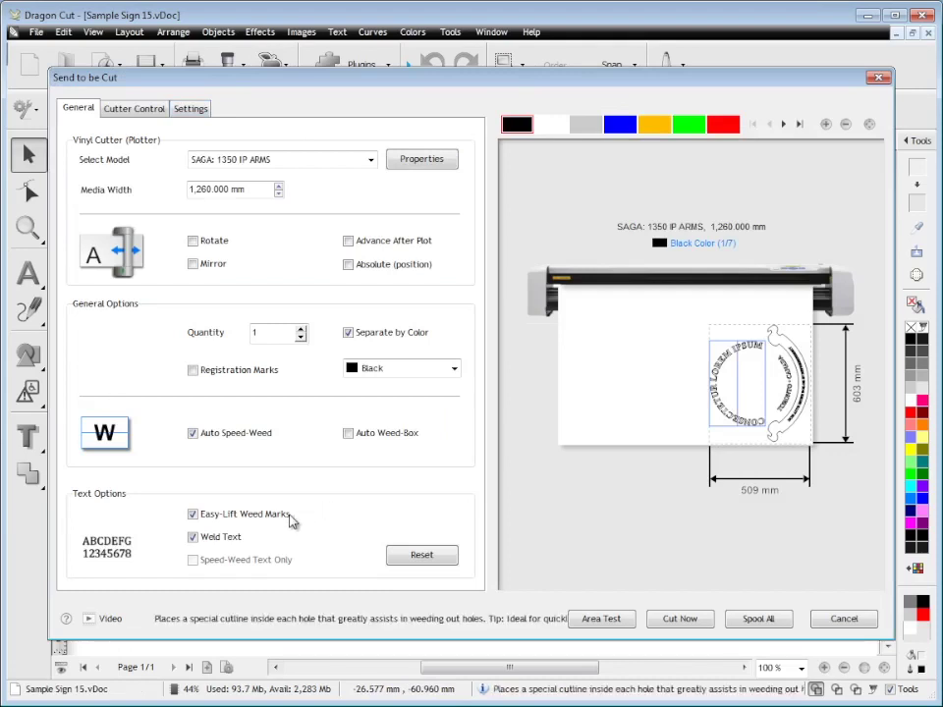
Uncheck Weld Text, Easy-Lift Weed Marks and Auto Speed-Weed, leaving the job unrotated.
{"action": "left_click", "coordinate": [193, 537]}
{"action": "left_click", "coordinate": [192, 514]}
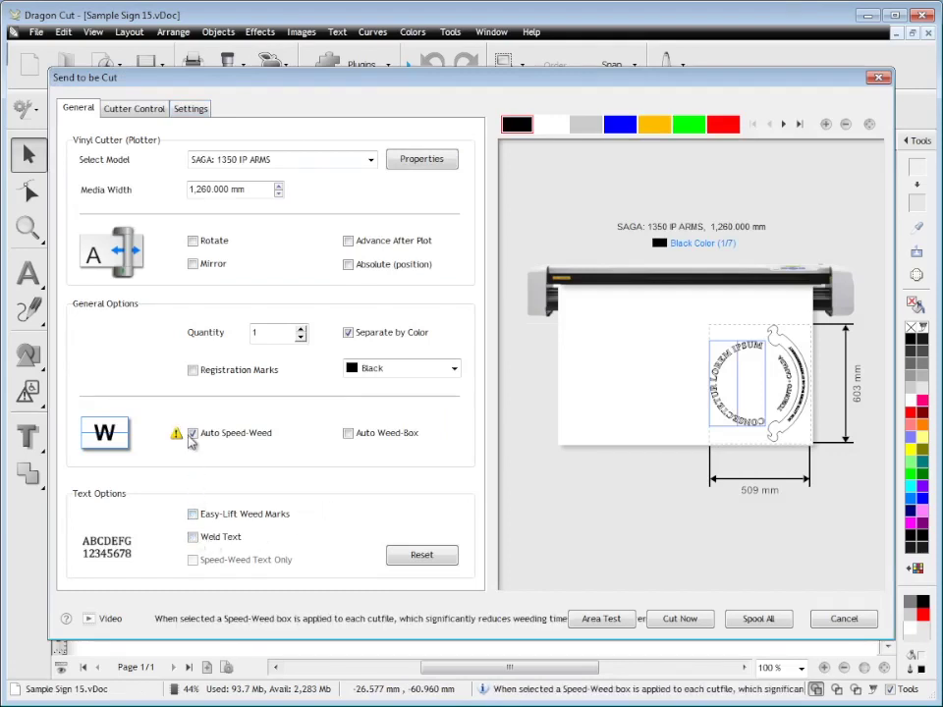
{"action": "left_click", "coordinate": [193, 432]}
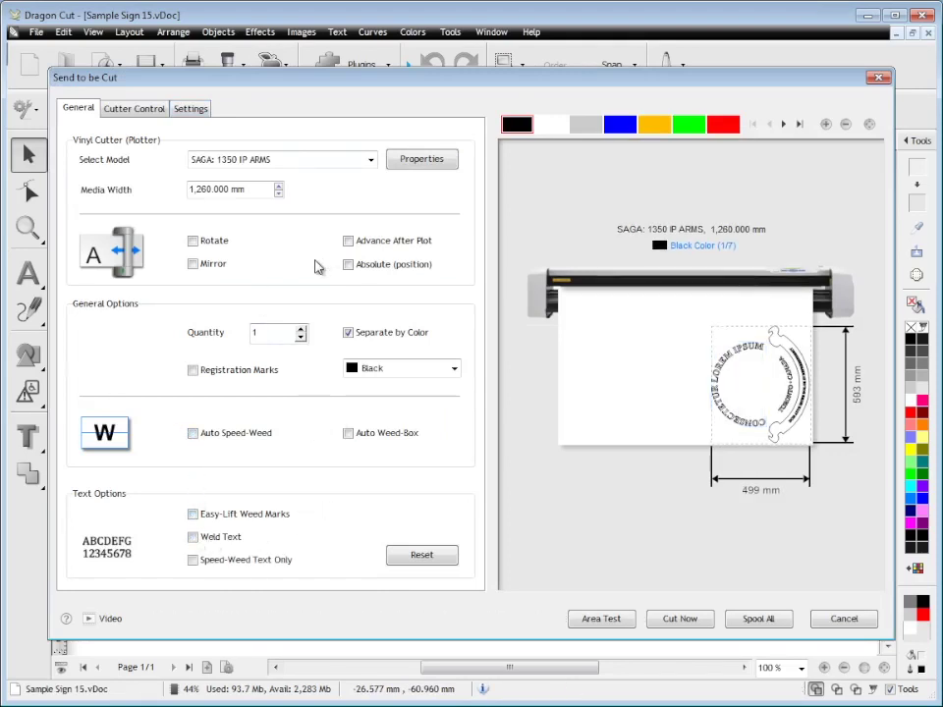
{"action": "left_click", "coordinate": [216, 245]}
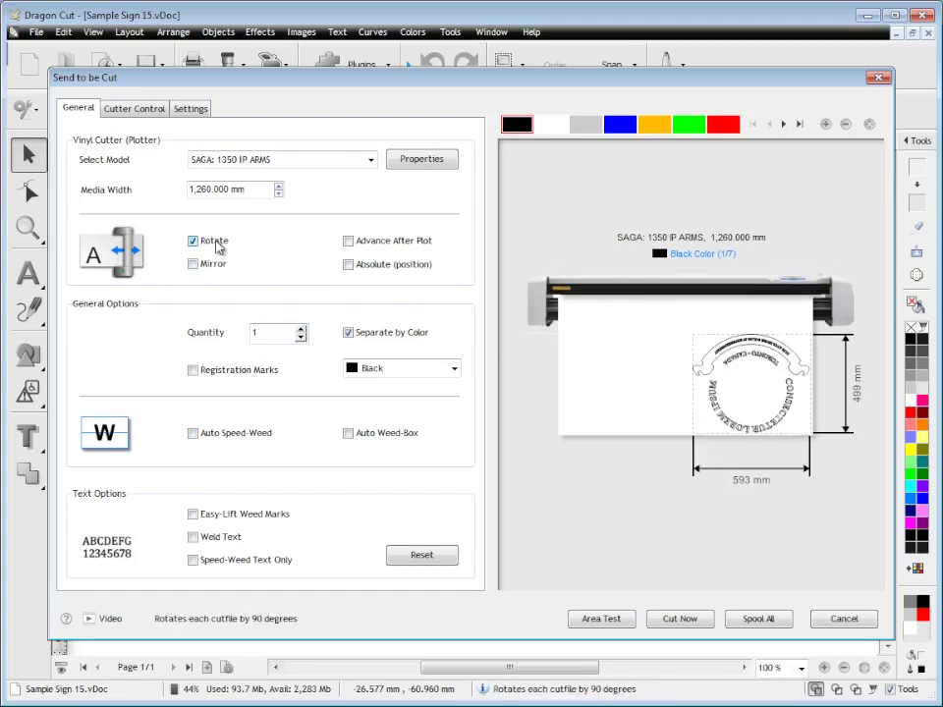
{"action": "left_click", "coordinate": [216, 245]}
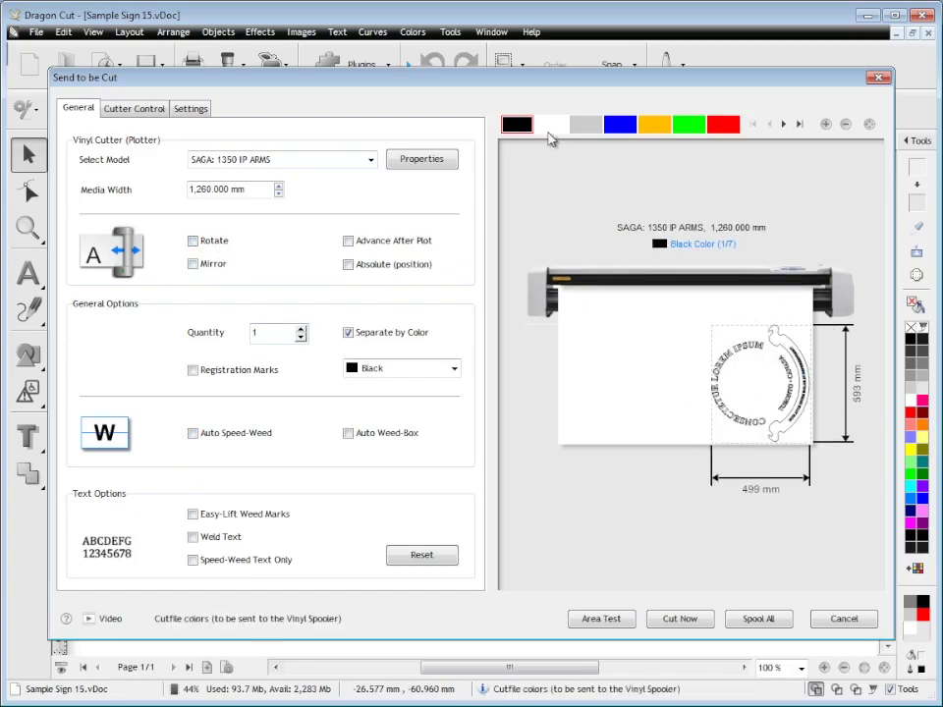
Preview the White, 20% Black, Blue, Orange, Green and Red cutfiles, then turn off Separate by Color.
{"action": "left_click", "coordinate": [551, 126]}
{"action": "left_click", "coordinate": [584, 126]}
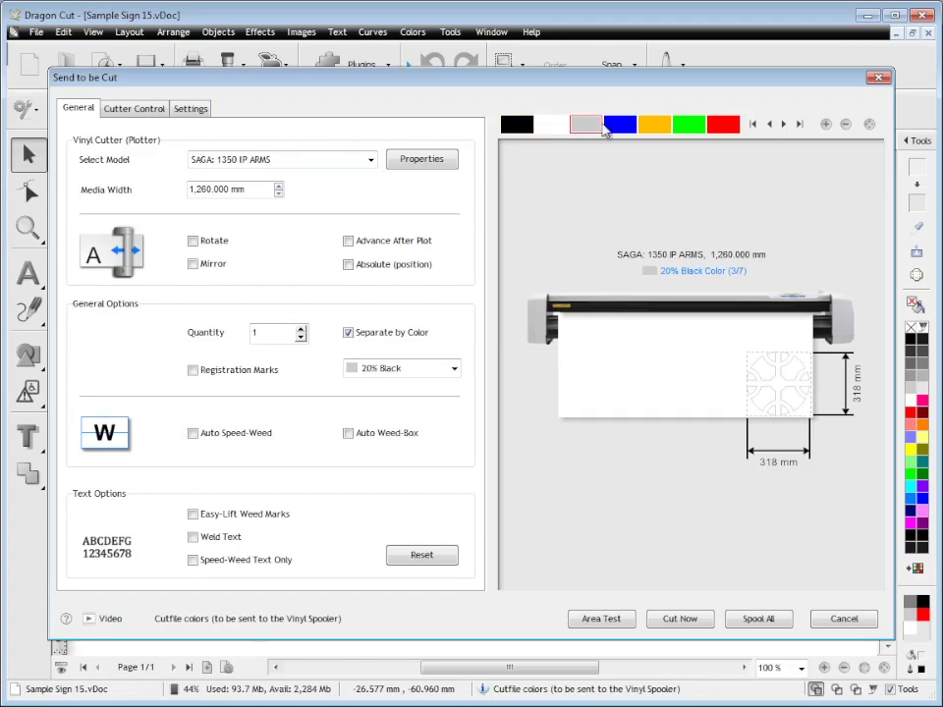
{"action": "left_click", "coordinate": [619, 126]}
{"action": "left_click", "coordinate": [650, 127]}
{"action": "left_click", "coordinate": [688, 126]}
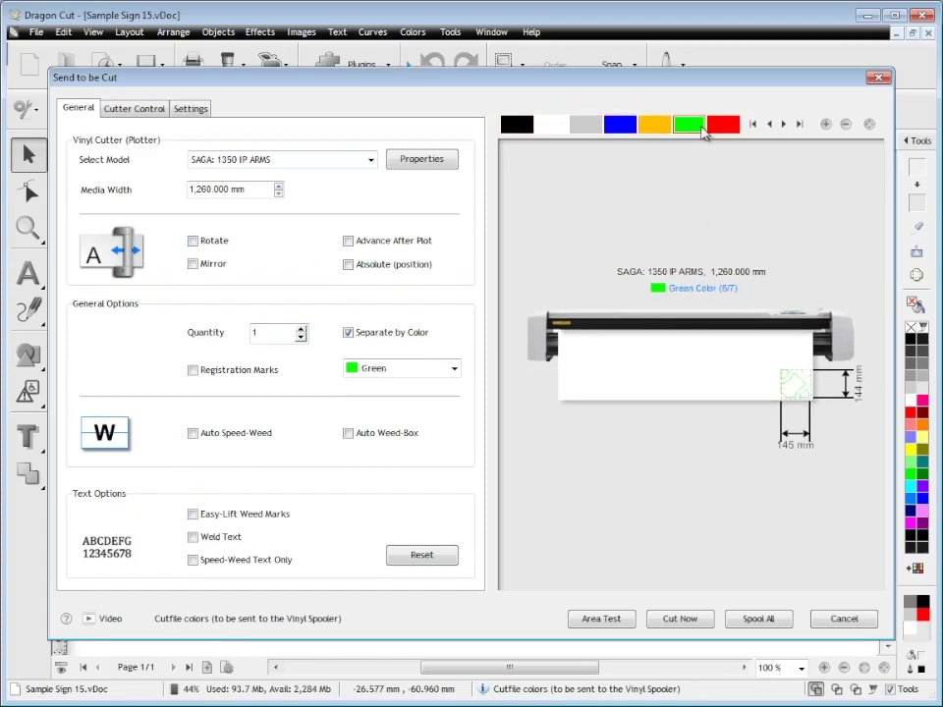
{"action": "left_click", "coordinate": [722, 126]}
{"action": "left_click", "coordinate": [413, 334]}
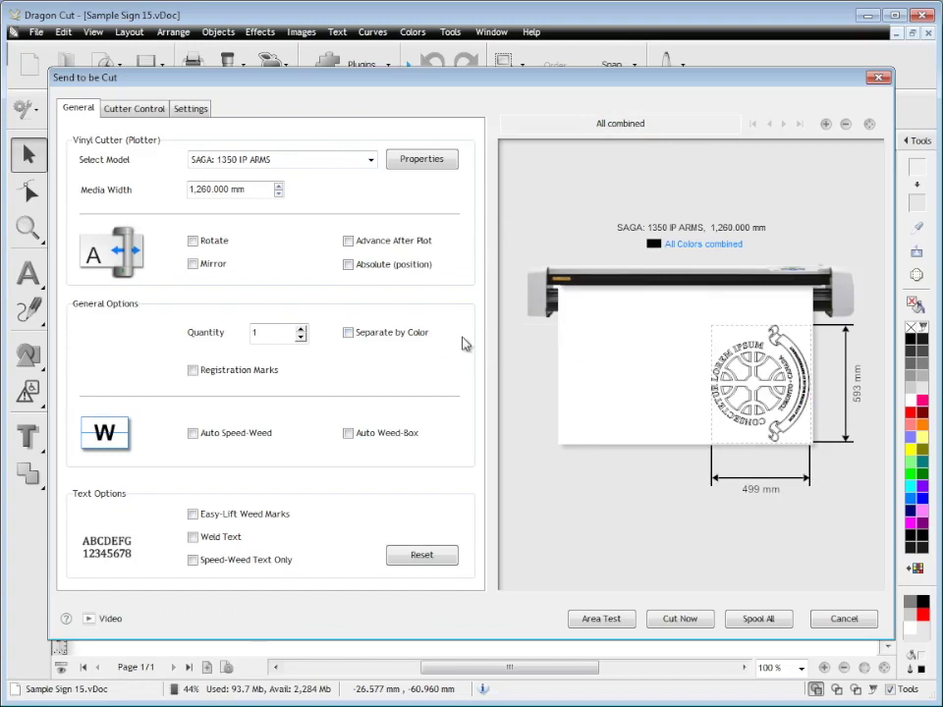
Turn Separate by Color back on and review the Cutter Control and Settings tabs.
{"action": "left_click", "coordinate": [413, 335]}
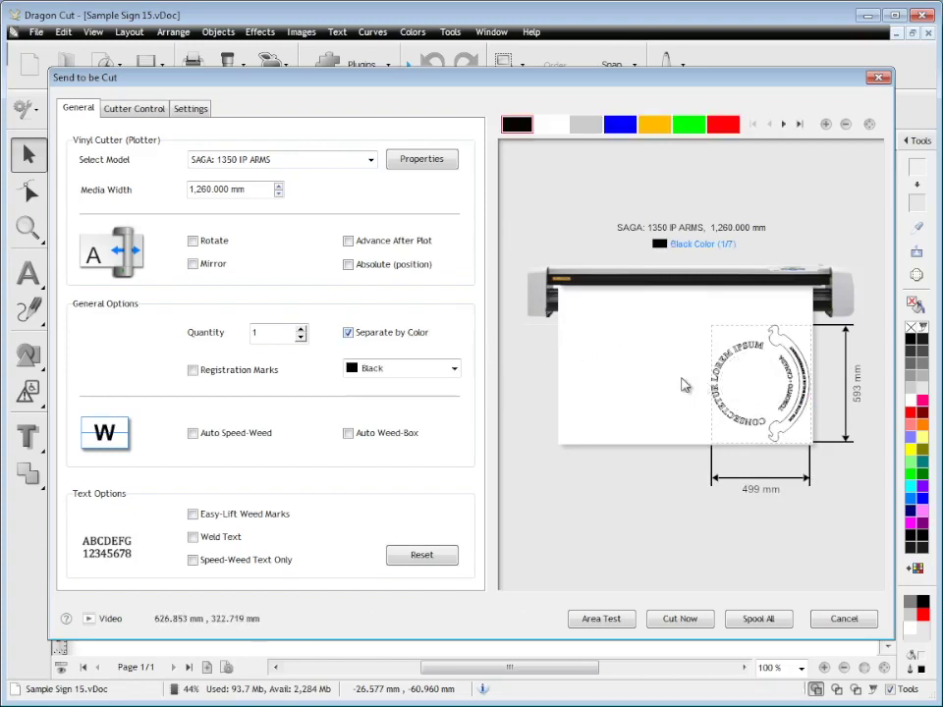
{"action": "left_click", "coordinate": [118, 111]}
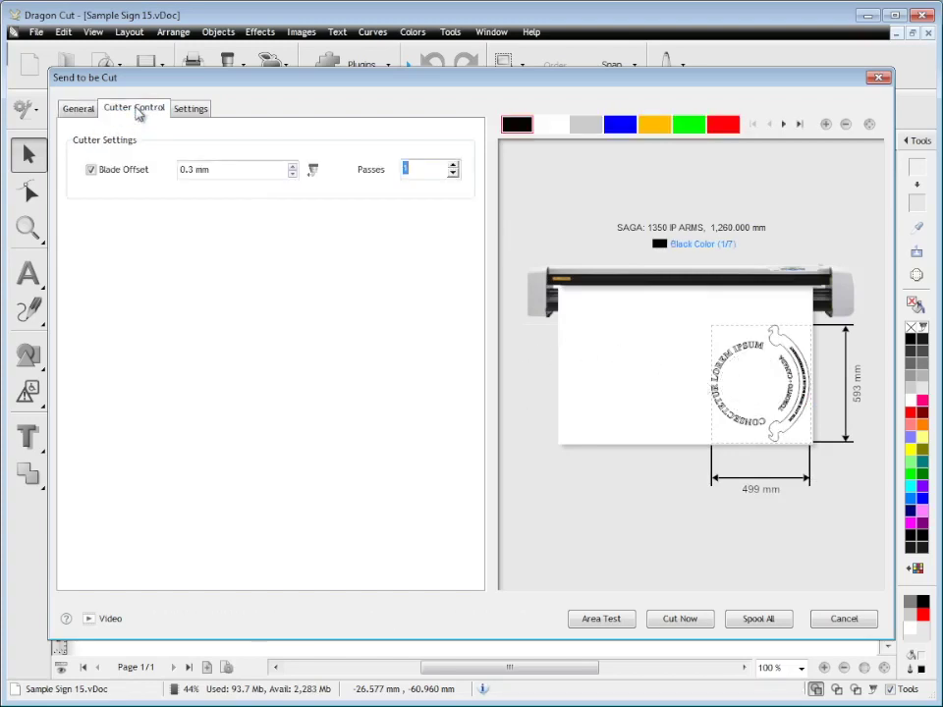
{"action": "left_click", "coordinate": [178, 109]}
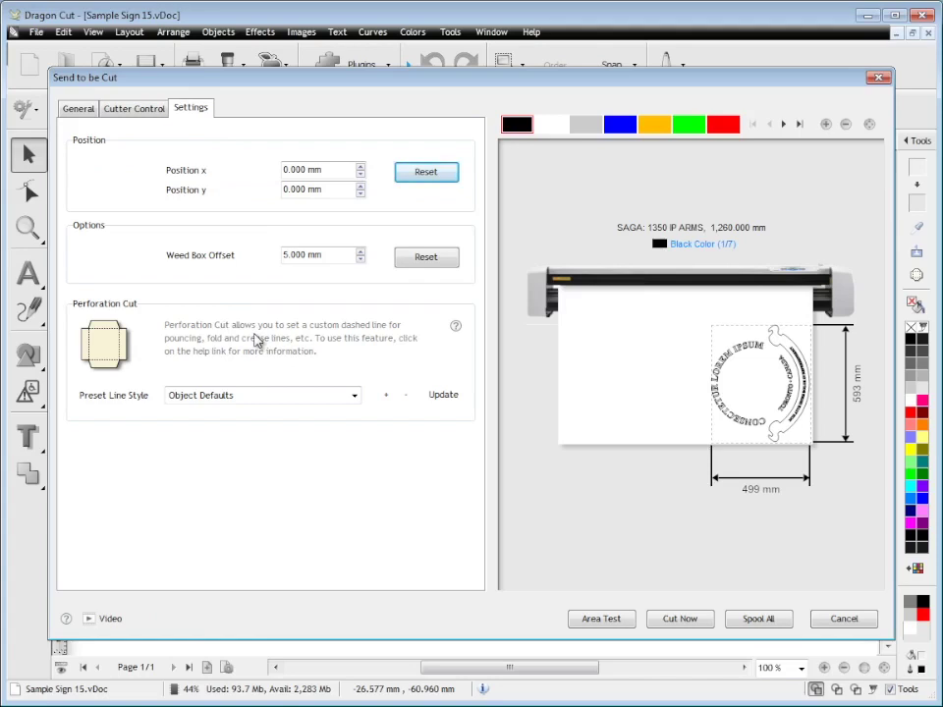
{"action": "left_click", "coordinate": [78, 108]}
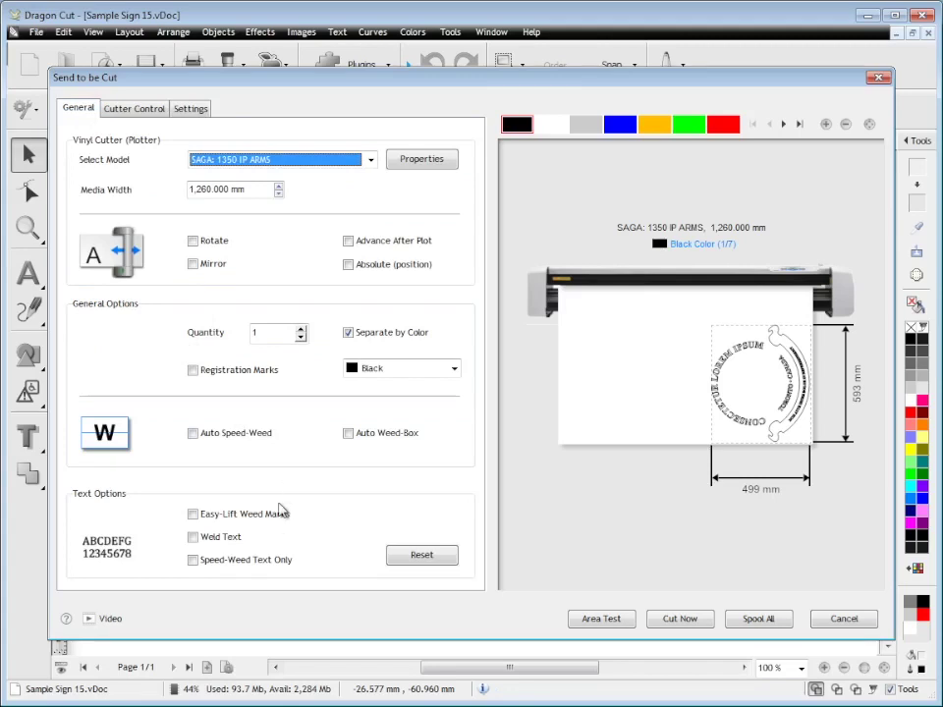
Enable Auto Weed-Box, then preview the Blue, orange, Green and Red cutfiles.
{"action": "left_click", "coordinate": [349, 433]}
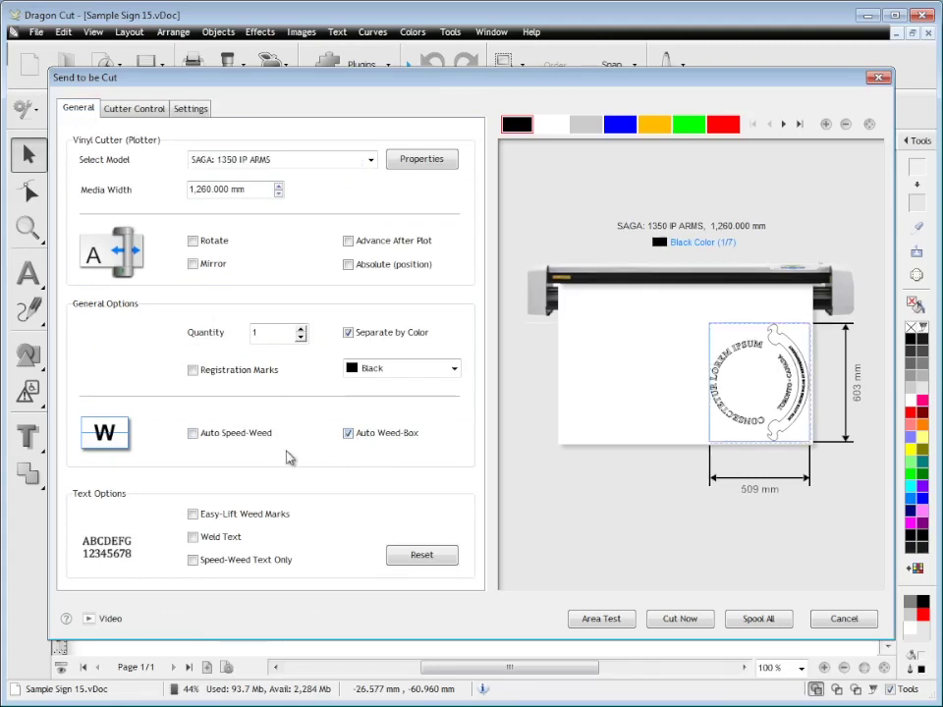
{"action": "left_click", "coordinate": [631, 132]}
{"action": "left_click", "coordinate": [656, 126]}
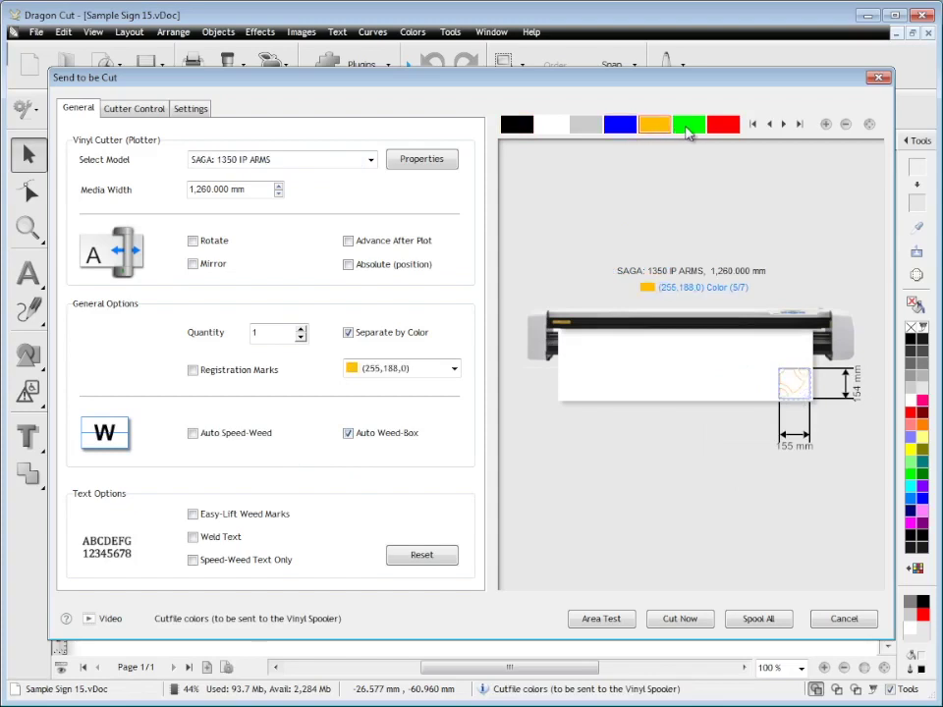
{"action": "left_click", "coordinate": [688, 128]}
{"action": "left_click", "coordinate": [717, 126]}
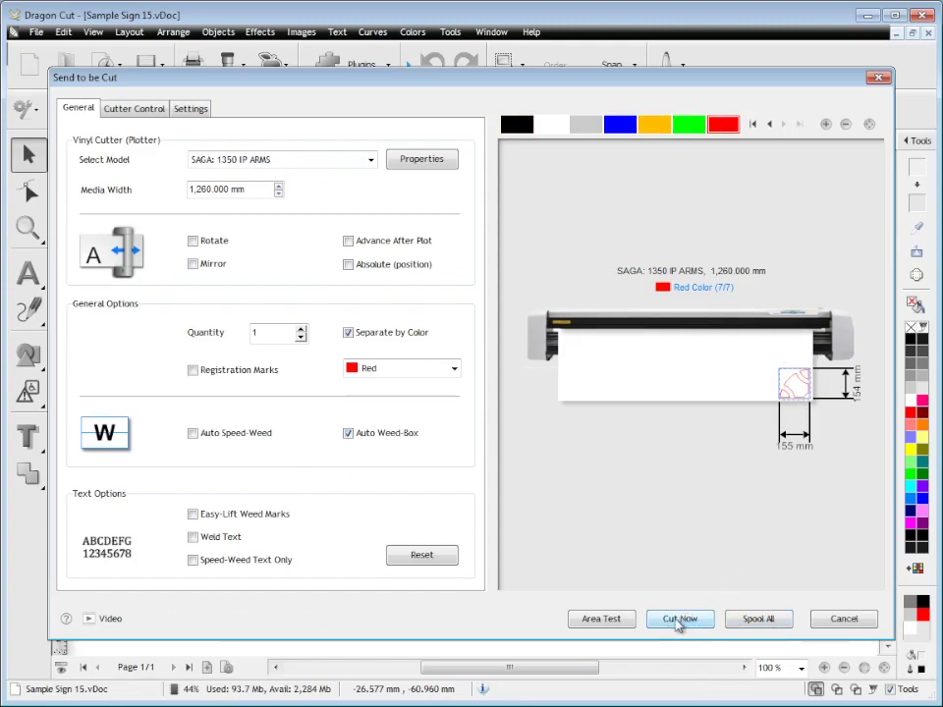
Spool all colour cutfiles and preview the White, Red, 20% Black, Green and Blue jobs.
{"action": "left_click", "coordinate": [759, 625]}
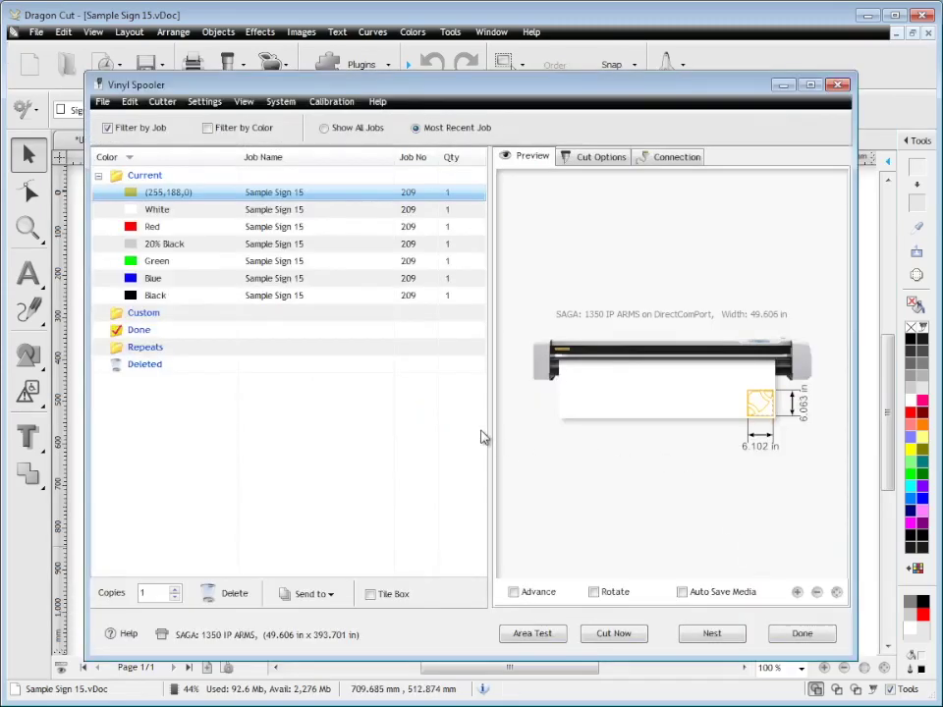
{"action": "left_click", "coordinate": [320, 210]}
{"action": "left_click", "coordinate": [321, 226]}
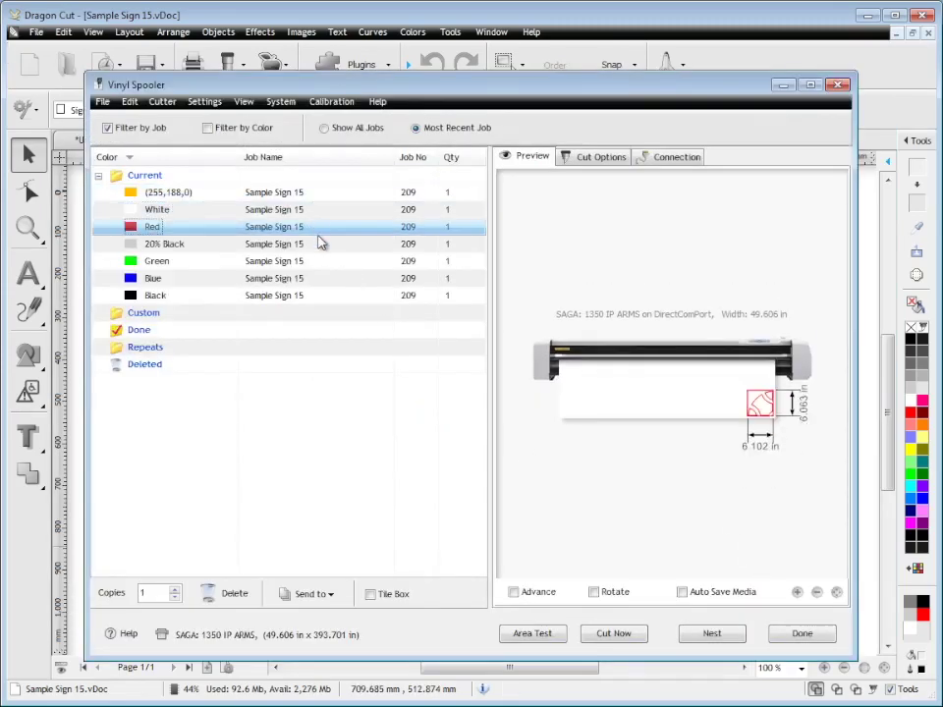
{"action": "left_click", "coordinate": [320, 243]}
{"action": "left_click", "coordinate": [320, 260]}
{"action": "left_click", "coordinate": [320, 278]}
Cut the Black job and close the Vinyl Spooler.
{"action": "left_click", "coordinate": [320, 295]}
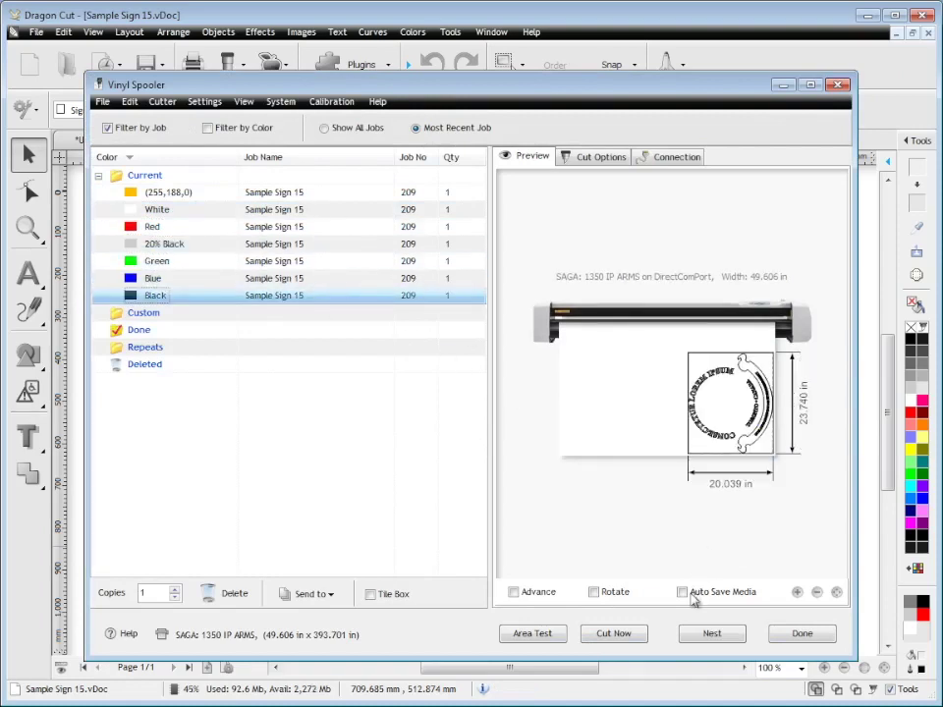
{"action": "left_click", "coordinate": [613, 635]}
{"action": "left_click", "coordinate": [838, 85]}
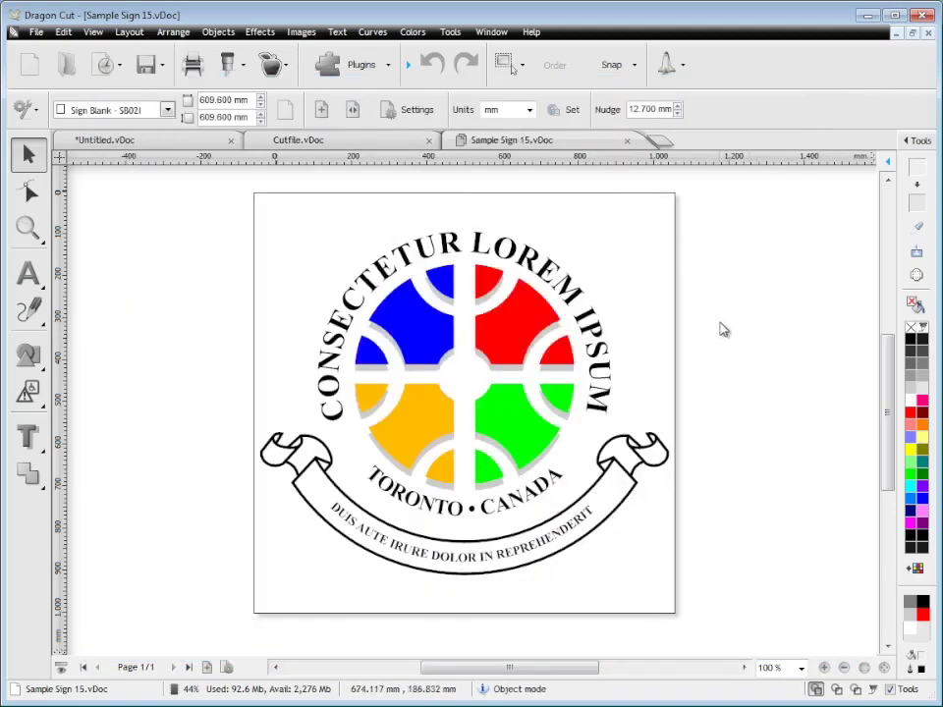